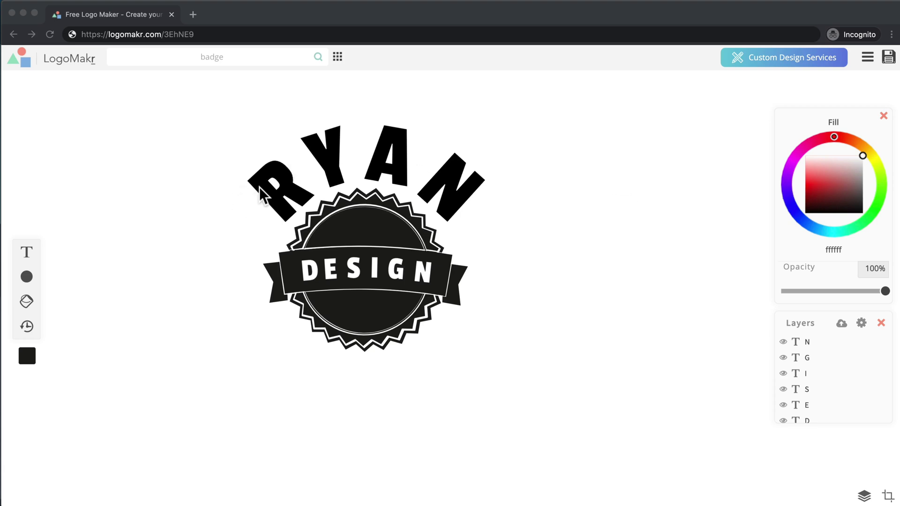
Select the RYAN letters and the badge graphic in turn to inspect them
{"action": "left_click", "coordinate": [258, 195]}
{"action": "left_click", "coordinate": [412, 145]}
{"action": "left_click", "coordinate": [414, 159]}
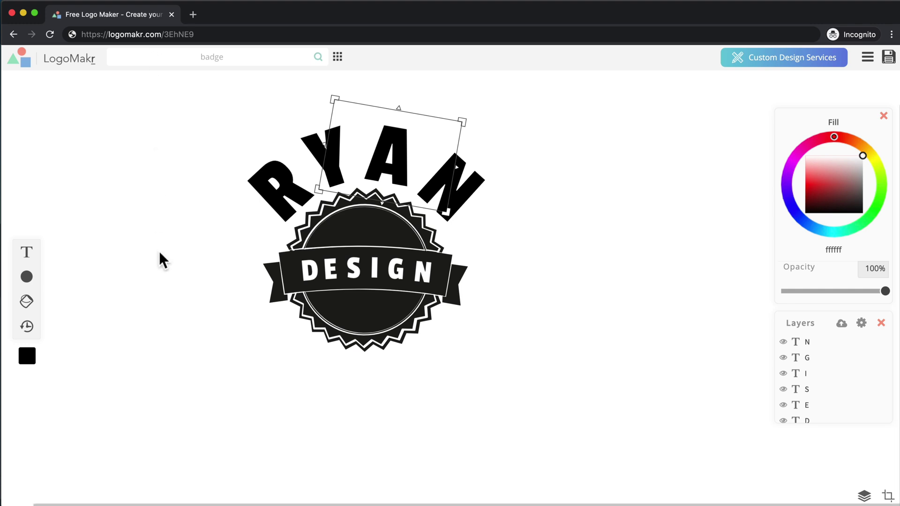
{"action": "left_click", "coordinate": [335, 291]}
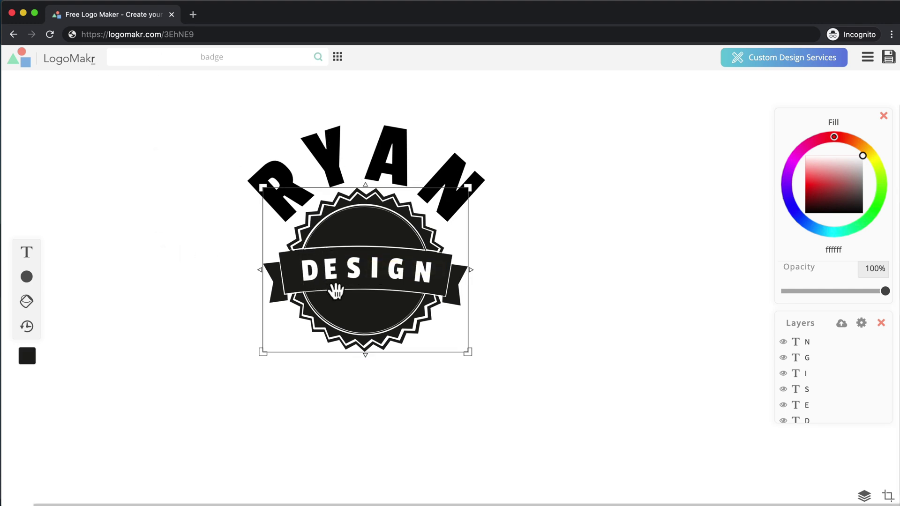
{"action": "left_click", "coordinate": [280, 193]}
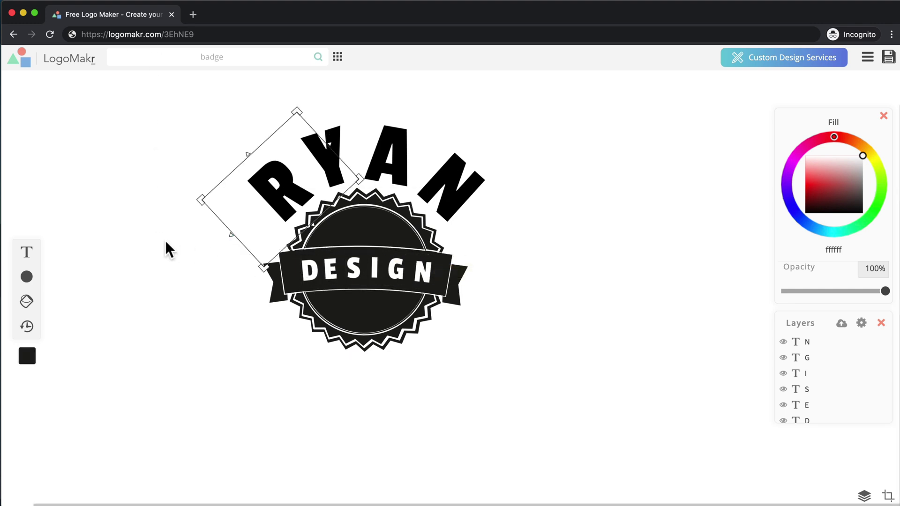
{"action": "left_click", "coordinate": [498, 185]}
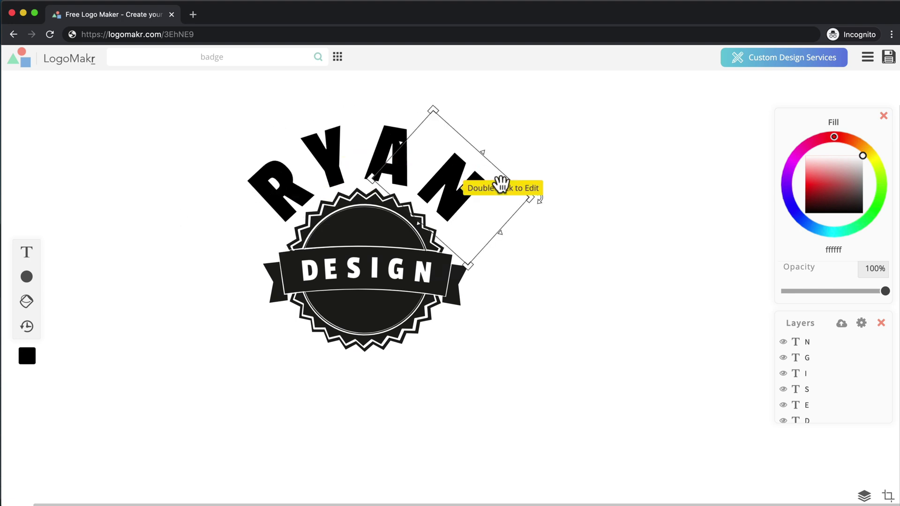
{"action": "left_click", "coordinate": [597, 159]}
{"action": "left_click", "coordinate": [340, 122]}
Add a blue circle, enlarge it to about twice its size, and centre it under RYAN
{"action": "mouse_move", "coordinate": [27, 277]}
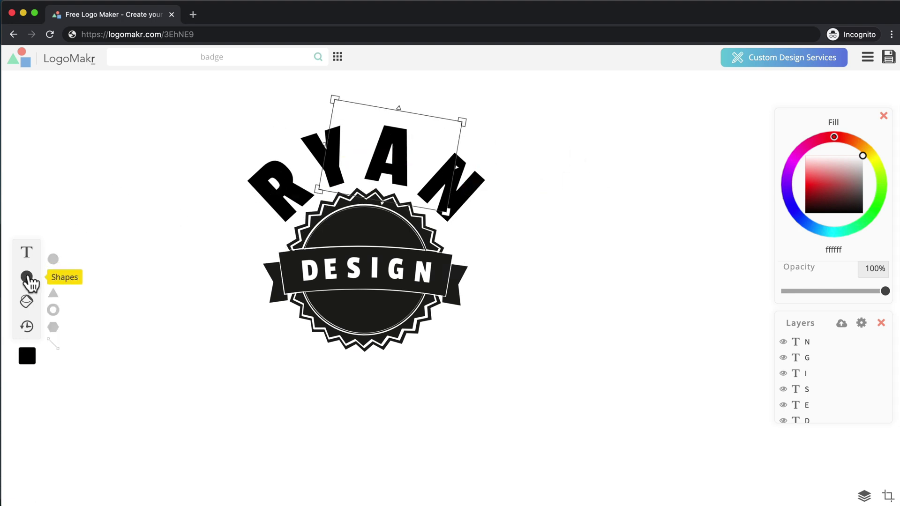
{"action": "left_click", "coordinate": [54, 261]}
{"action": "left_click_drag", "start_coordinate": [418, 252], "coordinate": [327, 233]}
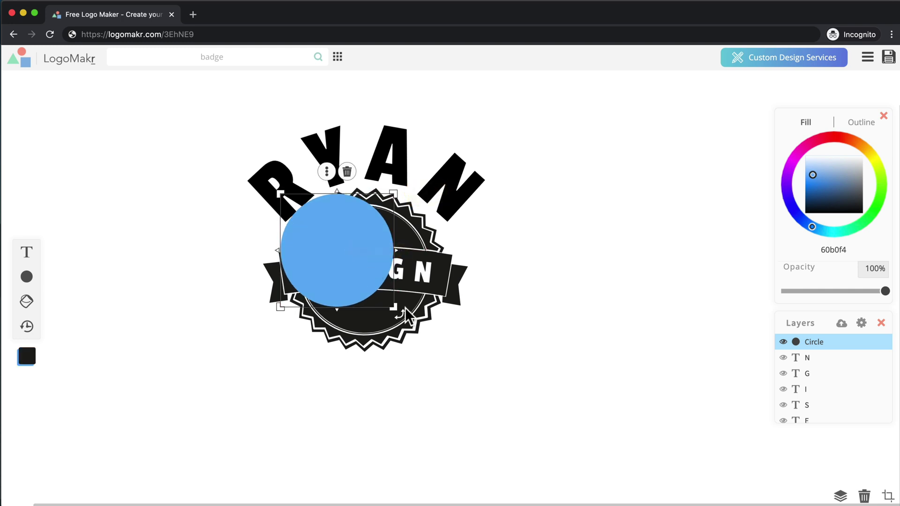
{"action": "left_click_drag", "start_coordinate": [396, 306], "coordinate": [562, 408]}
{"action": "left_click_drag", "start_coordinate": [492, 362], "coordinate": [457, 346]}
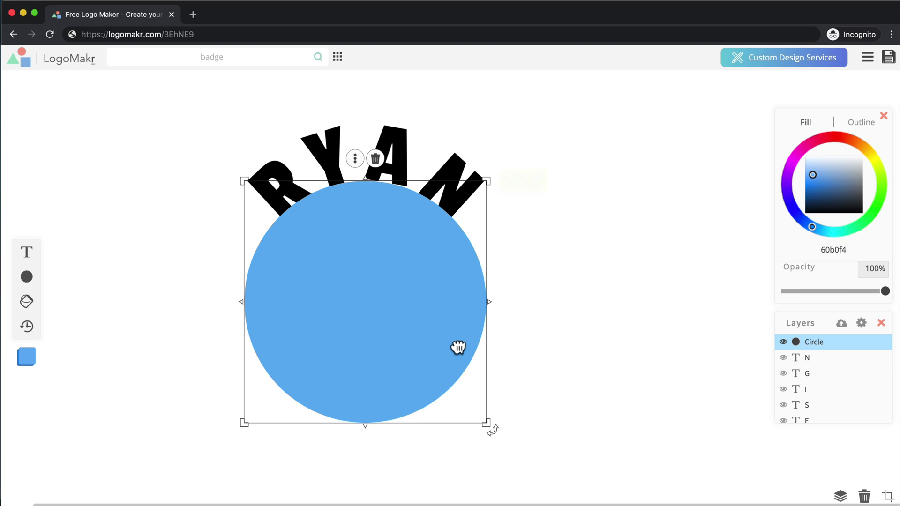
{"action": "left_click", "coordinate": [460, 107]}
{"action": "left_click", "coordinate": [395, 146]}
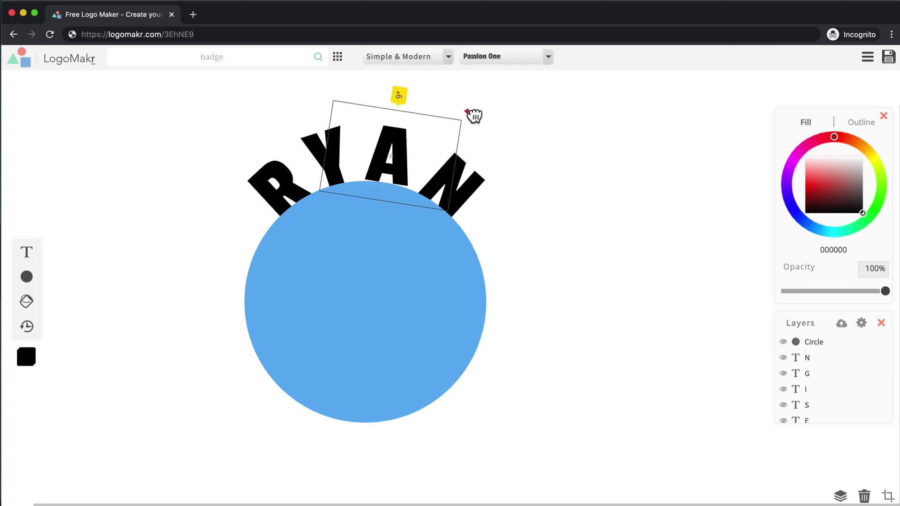
Move the blue circle slightly lower beneath RYAN, then select the letter R
{"action": "left_click", "coordinate": [530, 127]}
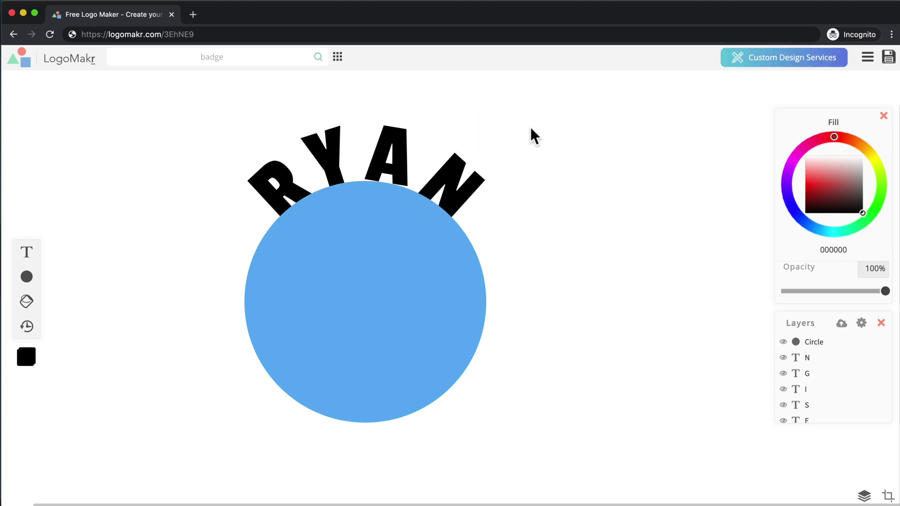
{"action": "left_click", "coordinate": [404, 258]}
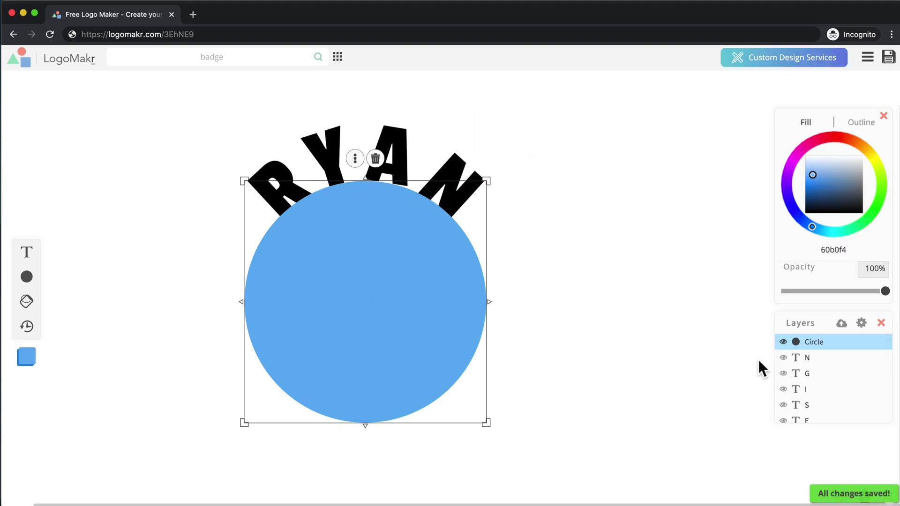
{"action": "scroll", "coordinate": [829, 406], "scroll_direction": "down", "scroll_amount": 5}
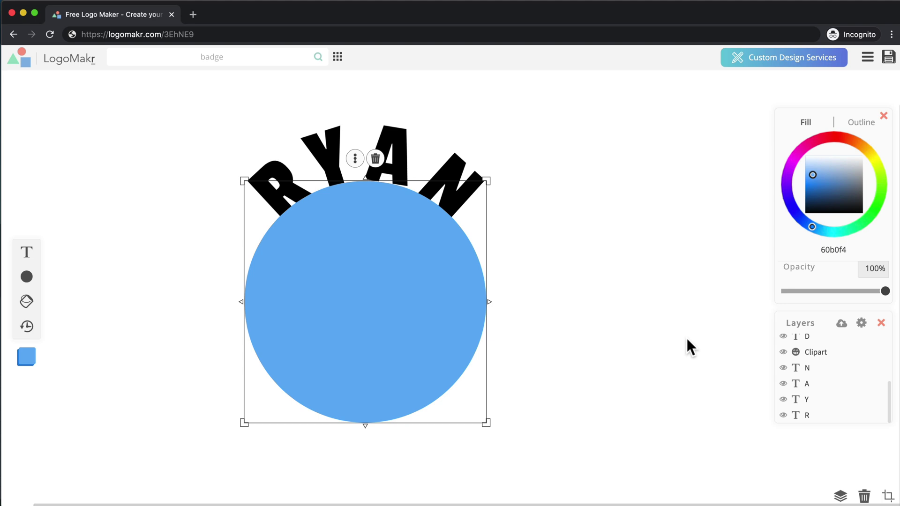
{"action": "scroll", "coordinate": [786, 365], "scroll_direction": "up", "scroll_amount": 5}
{"action": "scroll", "coordinate": [788, 375], "scroll_direction": "down", "scroll_amount": 5}
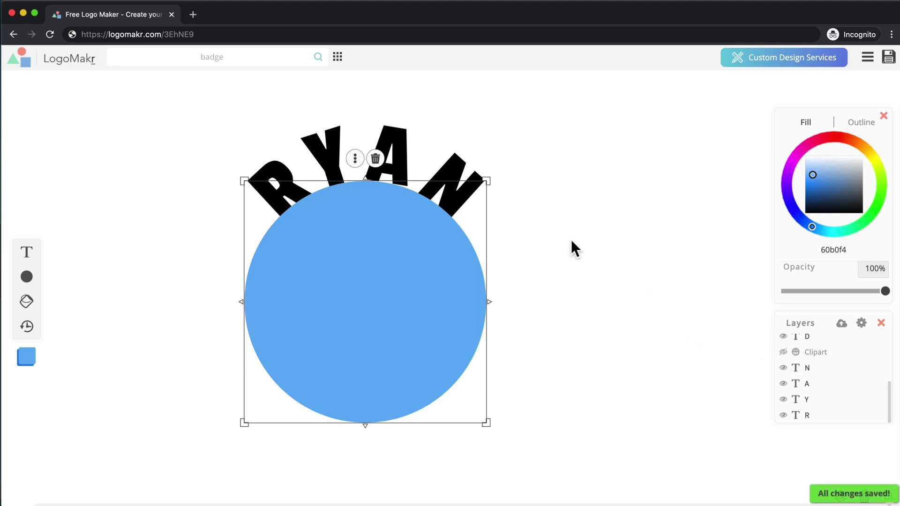
{"action": "left_click", "coordinate": [514, 217]}
{"action": "left_click_drag", "start_coordinate": [414, 258], "coordinate": [414, 269]}
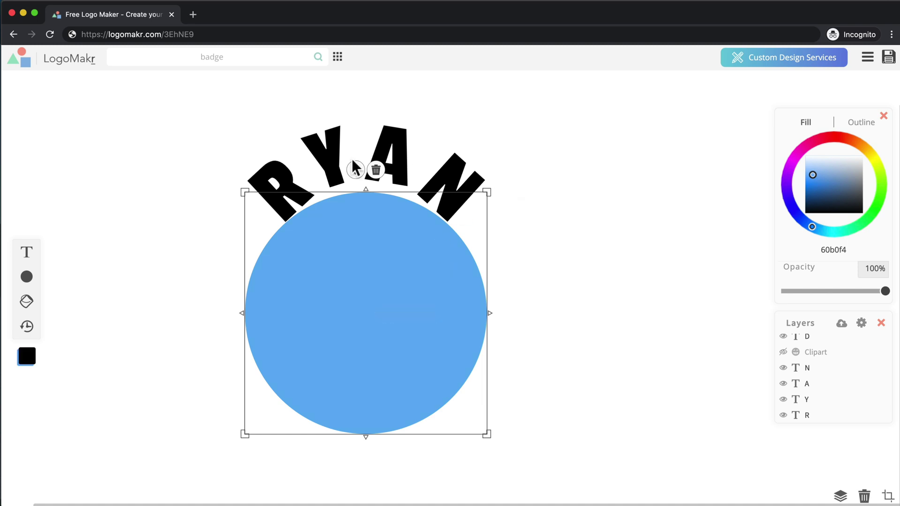
{"action": "left_click", "coordinate": [258, 183]}
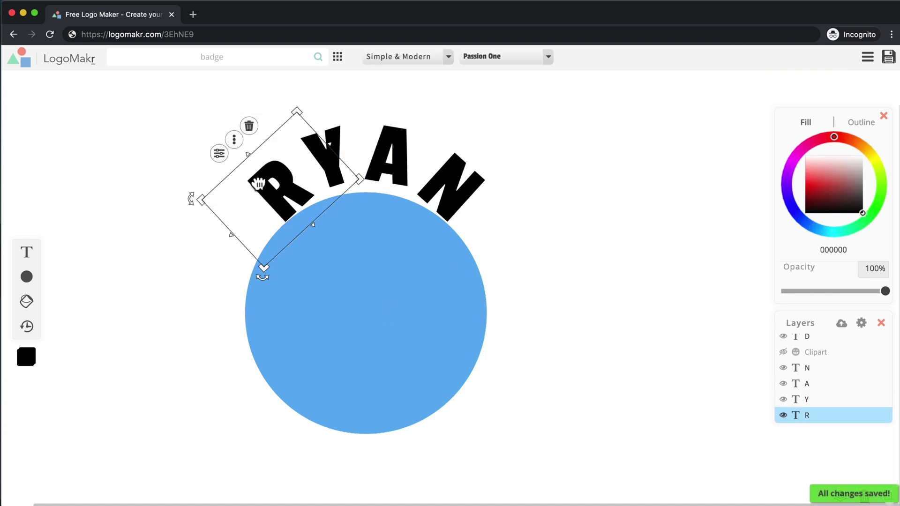
Duplicate the letter Y, move the copy right of the arc, then delete it
{"action": "right_click", "coordinate": [282, 173]}
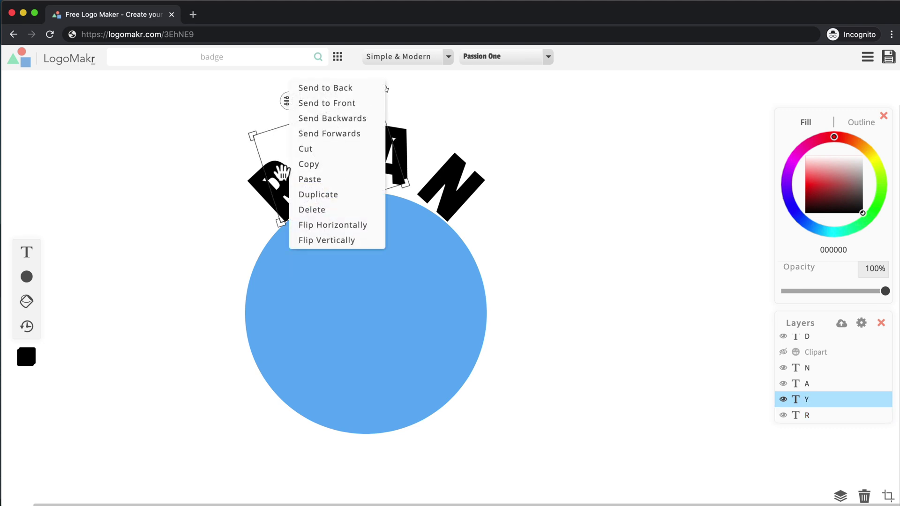
{"action": "left_click", "coordinate": [305, 195]}
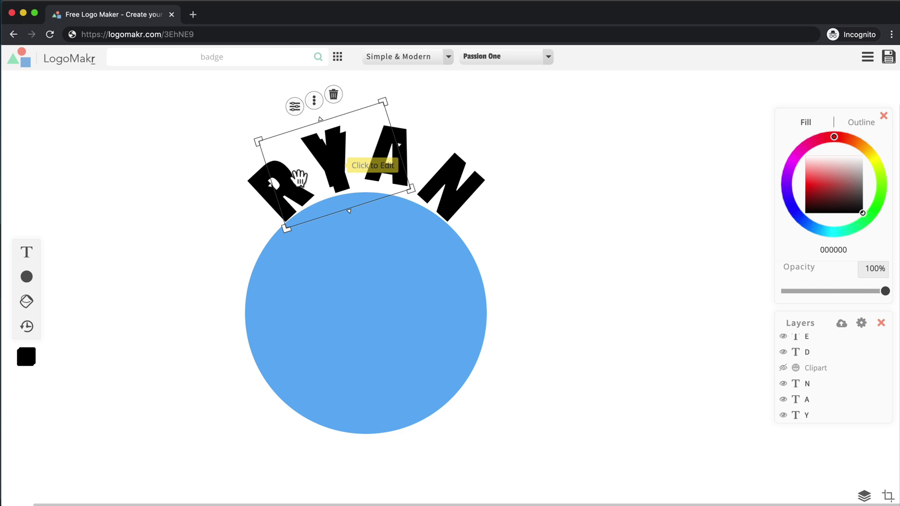
{"action": "left_click_drag", "start_coordinate": [320, 164], "coordinate": [620, 172]}
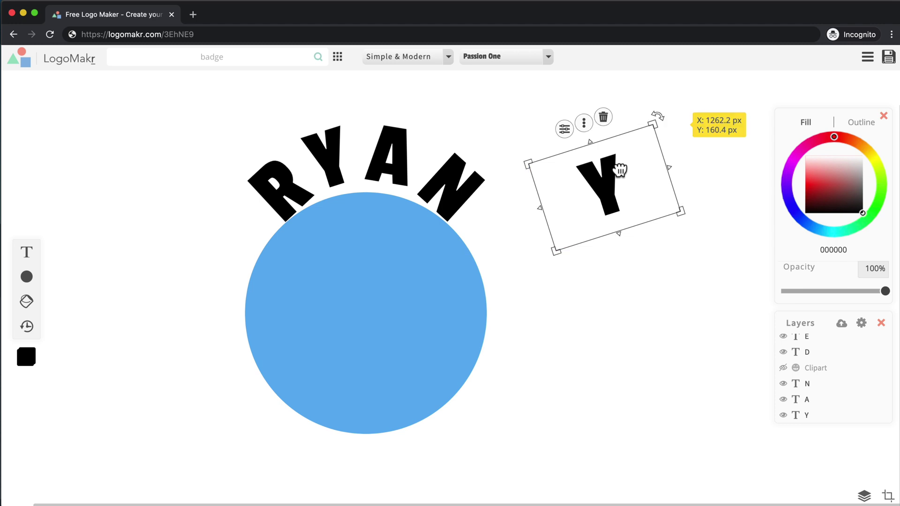
{"action": "left_click", "coordinate": [603, 118]}
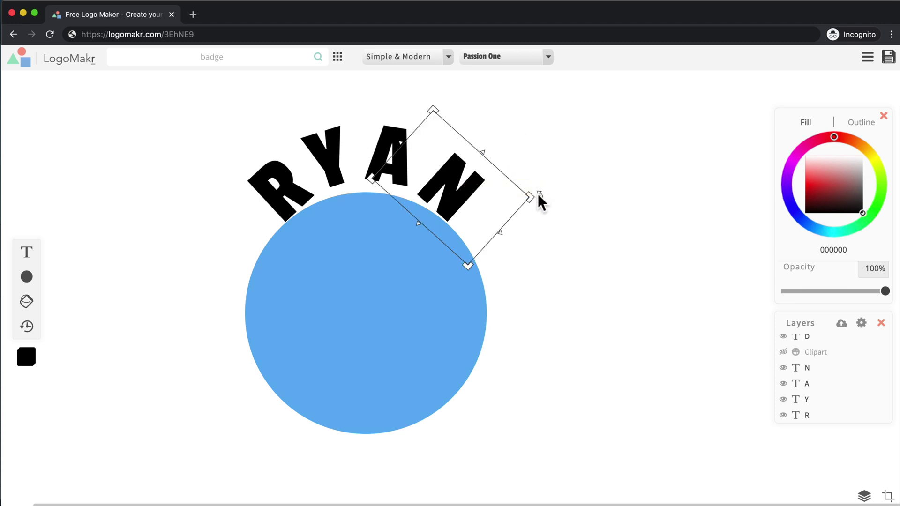
Delete all four RYAN letters and move the blue circle back up
{"action": "left_click_drag", "start_coordinate": [372, 287], "coordinate": [385, 307]}
{"action": "left_click_drag", "start_coordinate": [506, 199], "coordinate": [210, 155]}
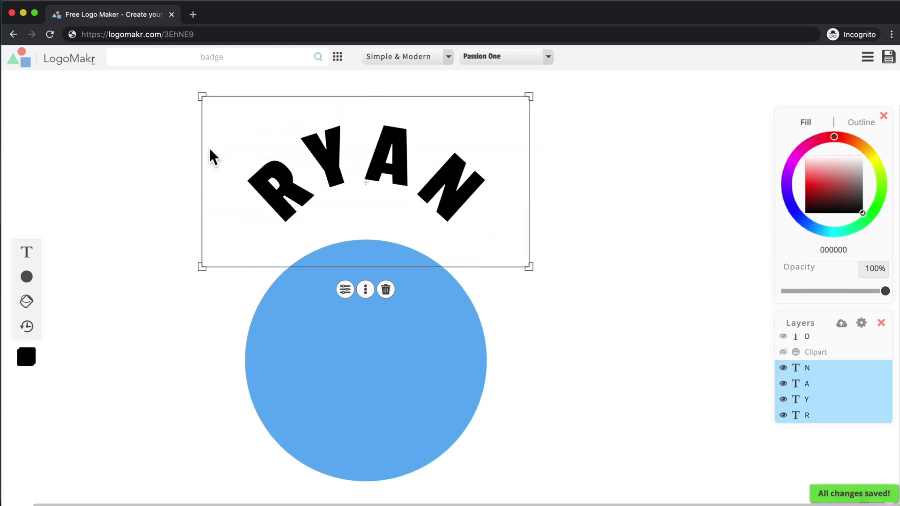
{"action": "key", "text": "Delete"}
{"action": "left_click_drag", "start_coordinate": [350, 283], "coordinate": [347, 224]}
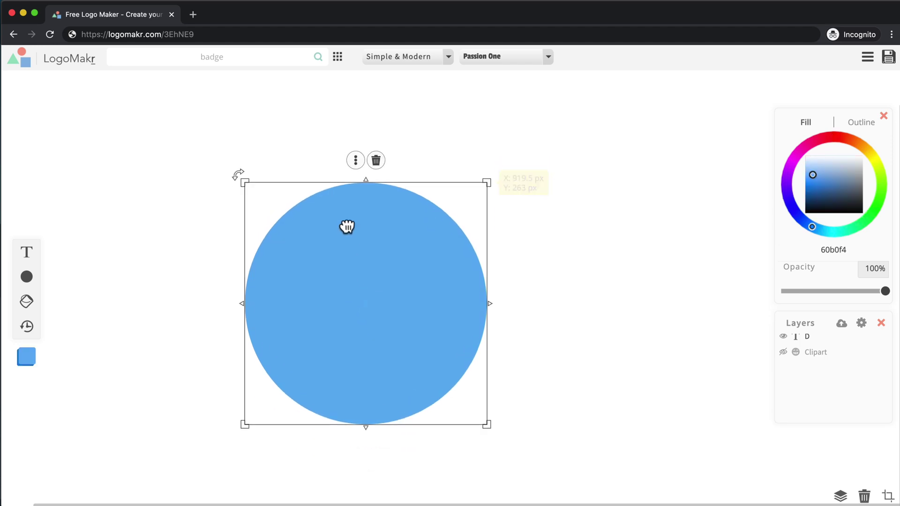
Add a black Passion One letter R, fit its text box, and place it above the circle's upper left
{"action": "left_click", "coordinate": [26, 252]}
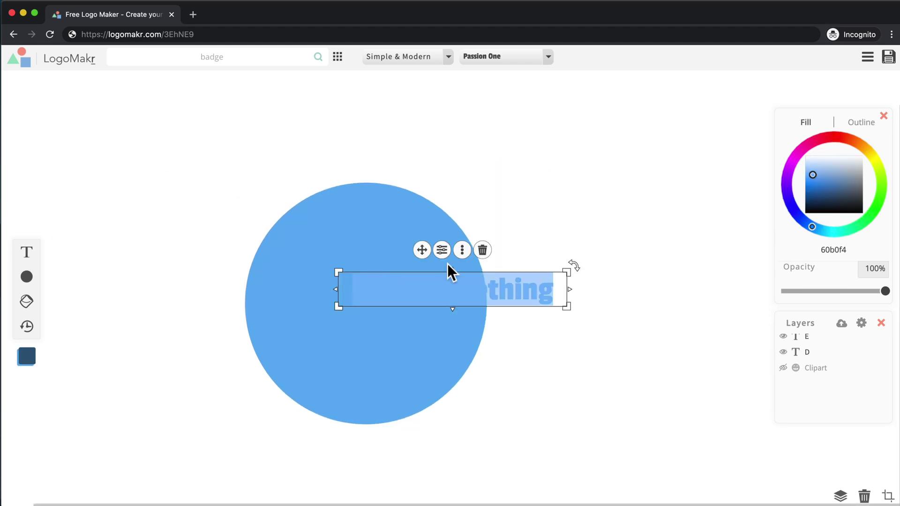
{"action": "left_click_drag", "start_coordinate": [421, 249], "coordinate": [326, 106]}
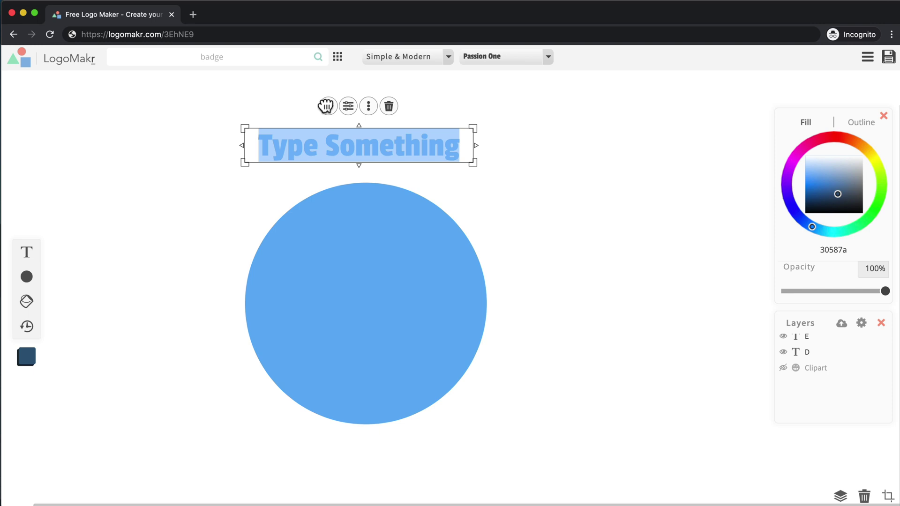
{"action": "type", "text": "R"}
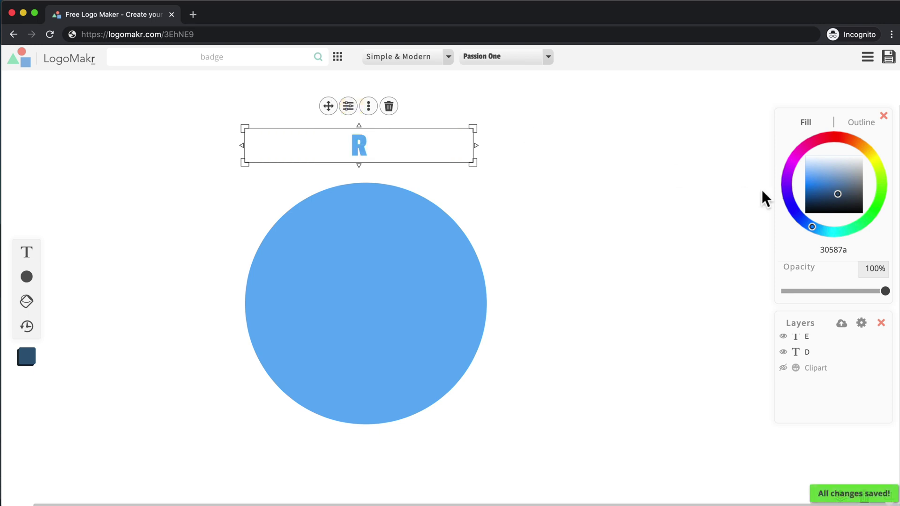
{"action": "left_click_drag", "start_coordinate": [837, 194], "coordinate": [829, 214]}
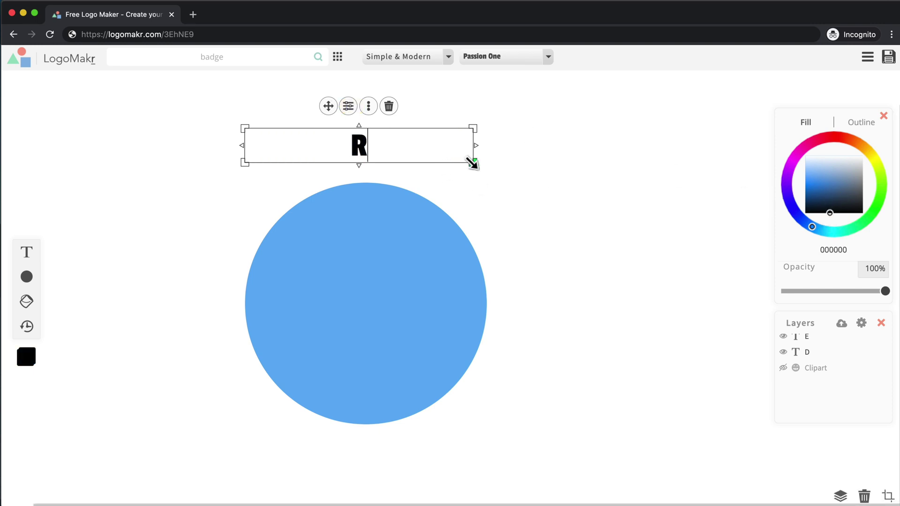
{"action": "left_click_drag", "start_coordinate": [472, 163], "coordinate": [313, 181]}
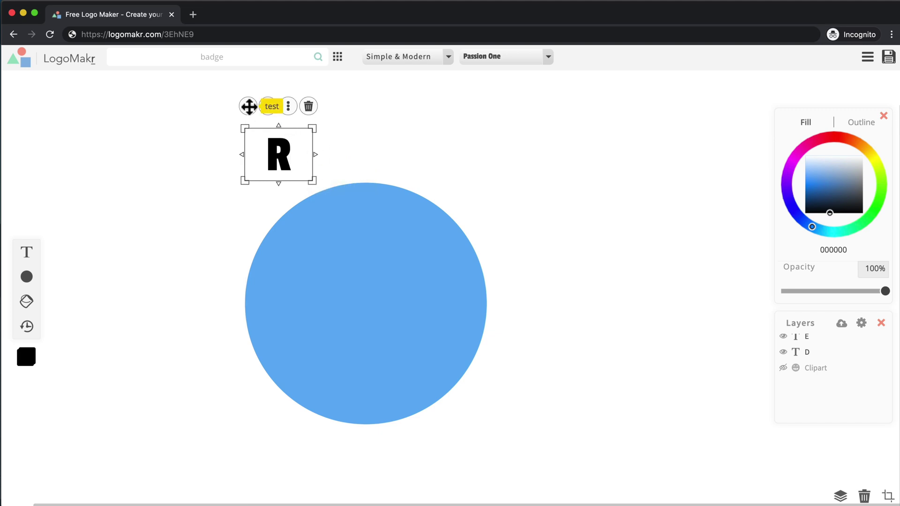
{"action": "left_click_drag", "start_coordinate": [249, 106], "coordinate": [258, 139]}
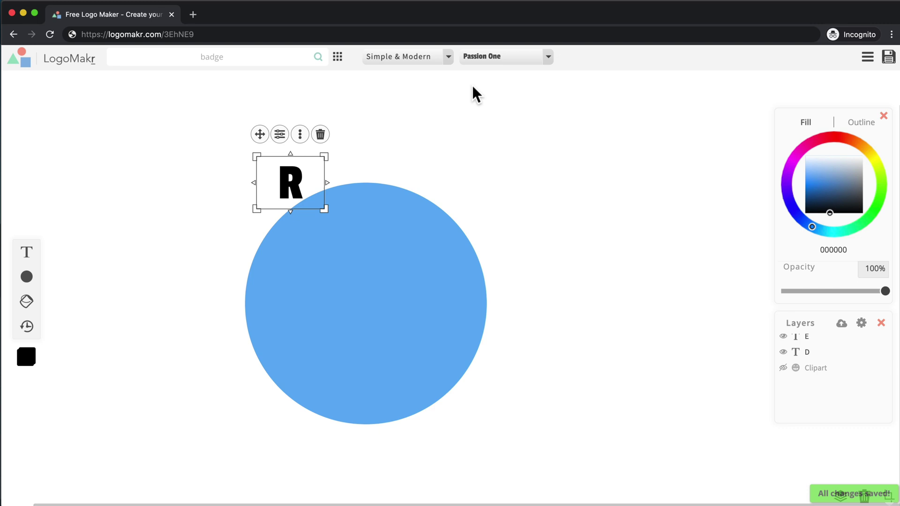
{"action": "left_click", "coordinate": [516, 66]}
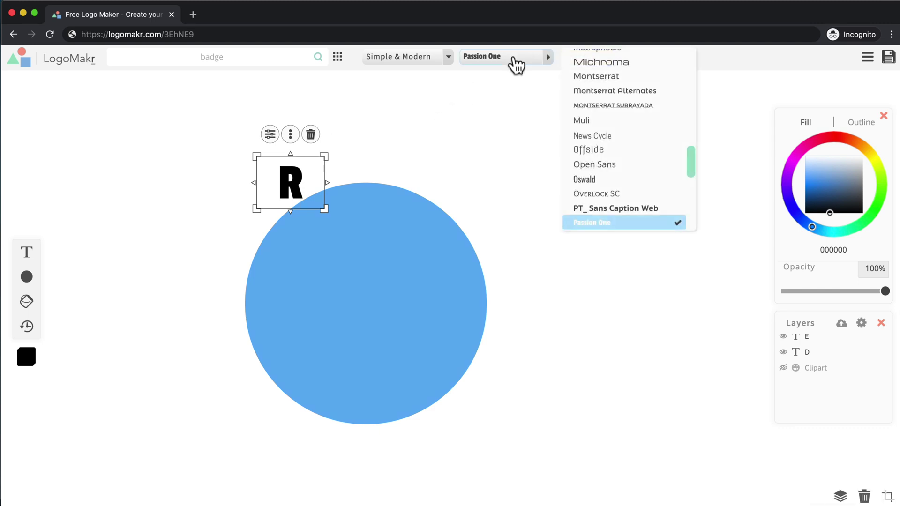
{"action": "left_click", "coordinate": [443, 145]}
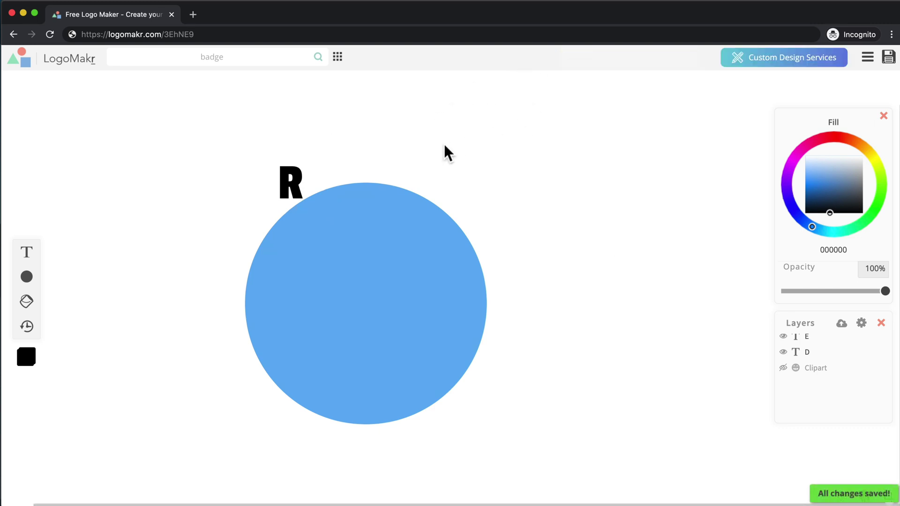
Tilt the R to about 319° on the circle's rim and enlarge the circle and R together
{"action": "left_click_drag", "start_coordinate": [297, 177], "coordinate": [284, 186]}
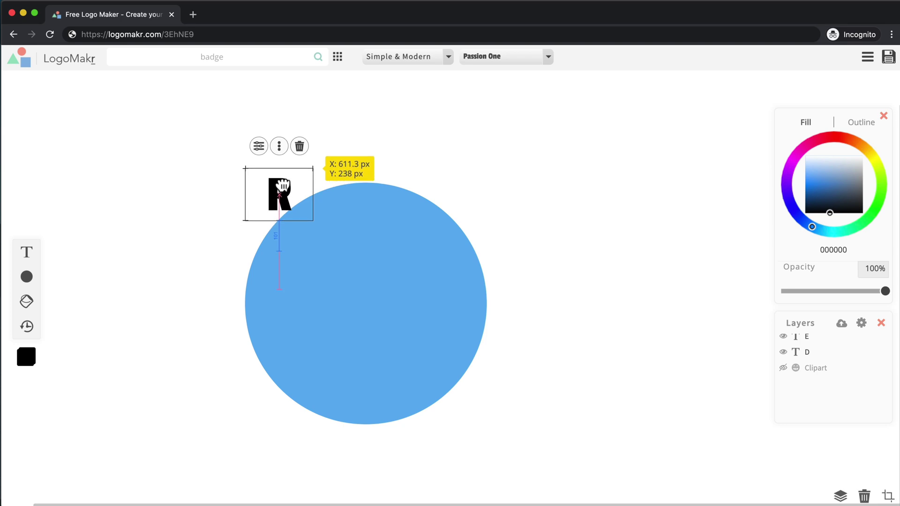
{"action": "left_click_drag", "start_coordinate": [320, 162], "coordinate": [286, 157]}
{"action": "mouse_move", "coordinate": [274, 193]}
{"action": "left_mouse_down"}
{"action": "mouse_move", "coordinate": [277, 200]}
{"action": "mouse_move", "coordinate": [275, 192]}
{"action": "left_mouse_up"}
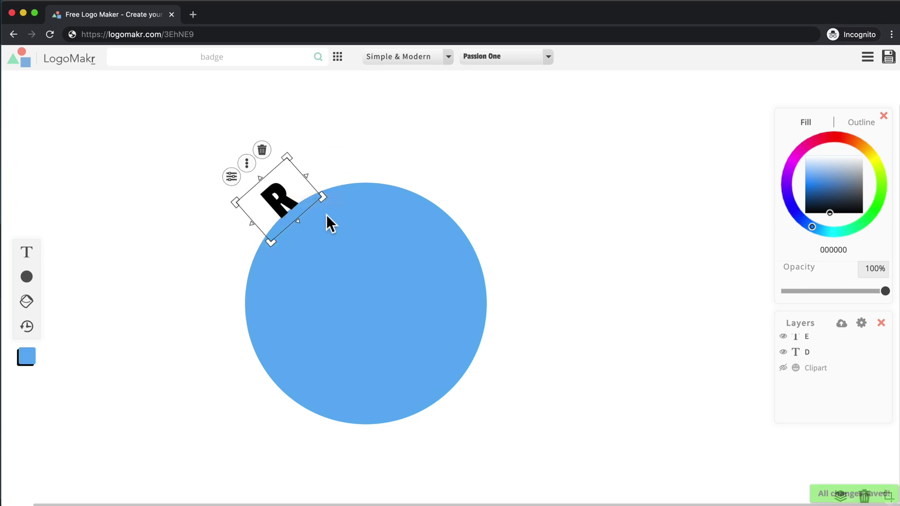
{"action": "left_click_drag", "start_coordinate": [516, 124], "coordinate": [230, 362]}
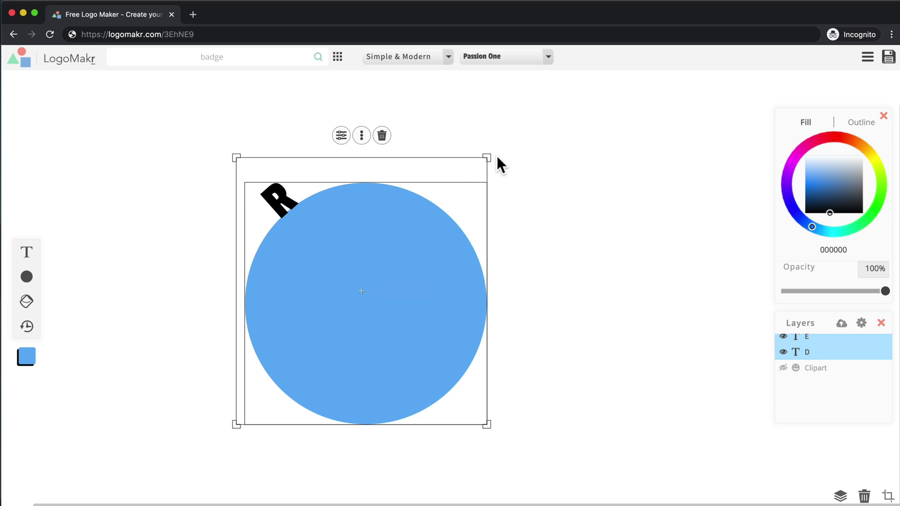
{"action": "left_click_drag", "start_coordinate": [487, 158], "coordinate": [551, 115]}
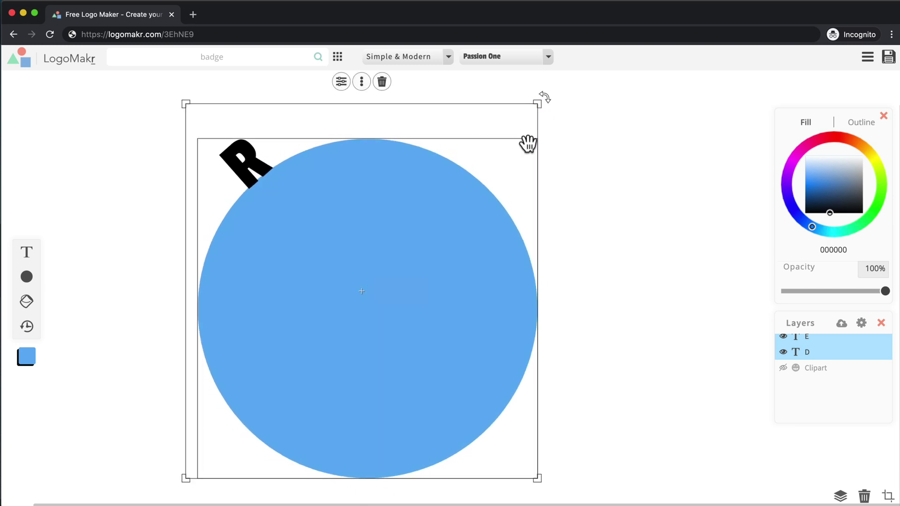
Duplicate the R, undo the extra copy, and reselect the original R
{"action": "left_click", "coordinate": [238, 159]}
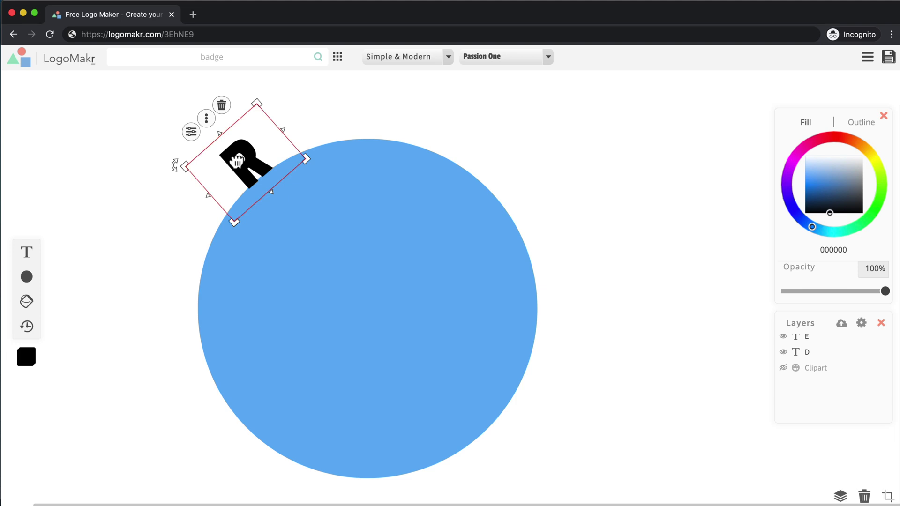
{"action": "key", "text": "ctrl+d"}
{"action": "left_click_drag", "start_coordinate": [242, 151], "coordinate": [286, 138]}
{"action": "key", "text": "ctrl+z"}
{"action": "left_click", "coordinate": [238, 150]}
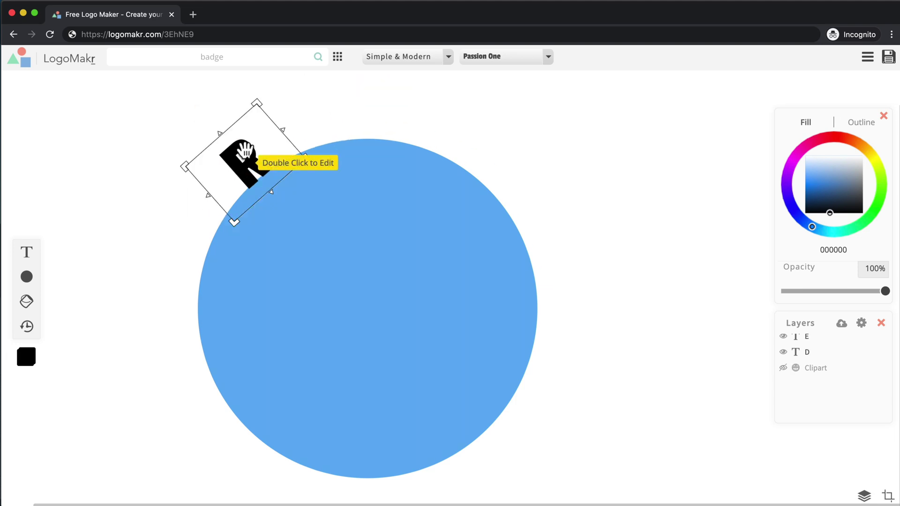
Duplicate the R, retype the copy as Y, and tilt it to about 332° along the curve
{"action": "right_click", "coordinate": [240, 150]}
{"action": "left_click", "coordinate": [282, 177]}
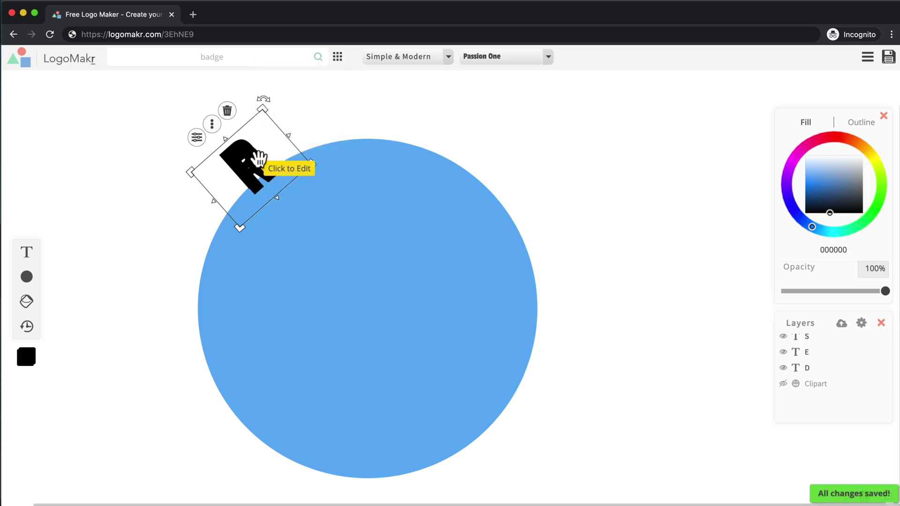
{"action": "left_click_drag", "start_coordinate": [257, 157], "coordinate": [293, 126]}
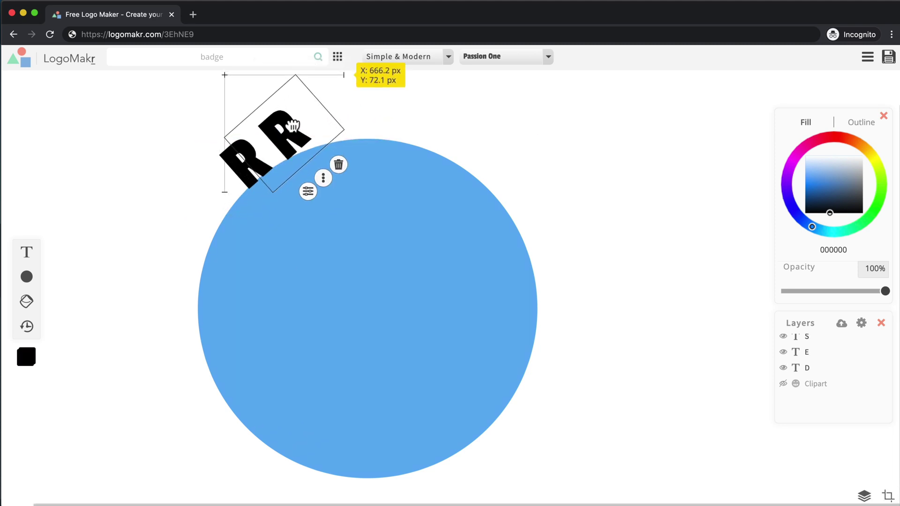
{"action": "left_click_drag", "start_coordinate": [356, 129], "coordinate": [353, 148]}
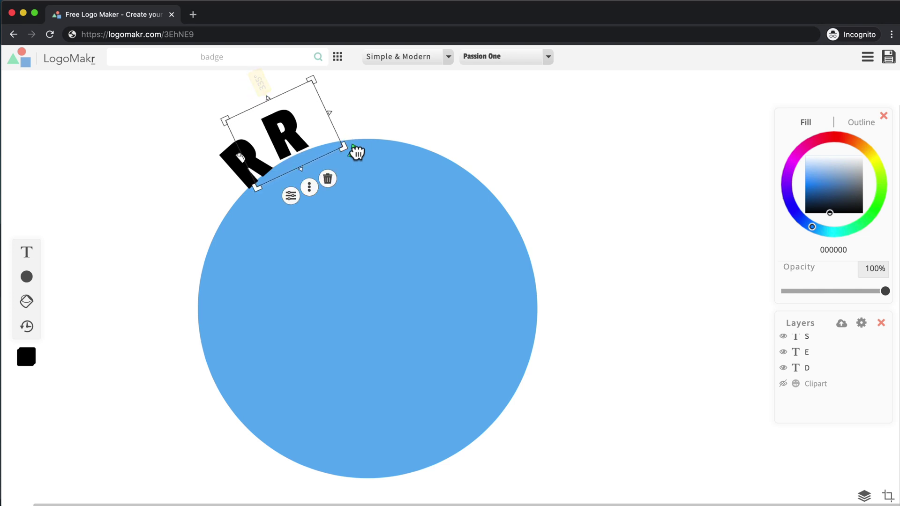
{"action": "left_click", "coordinate": [289, 134]}
{"action": "double_click", "coordinate": [290, 134]}
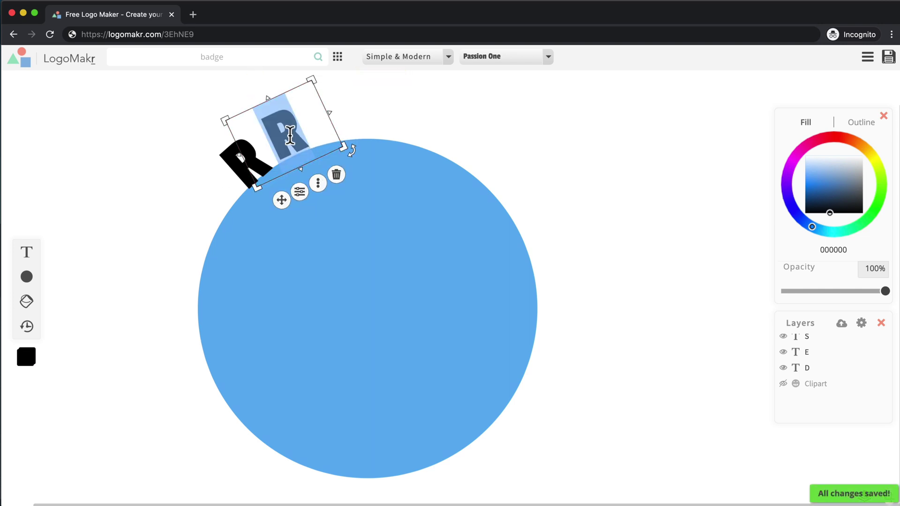
{"action": "type", "text": "Y"}
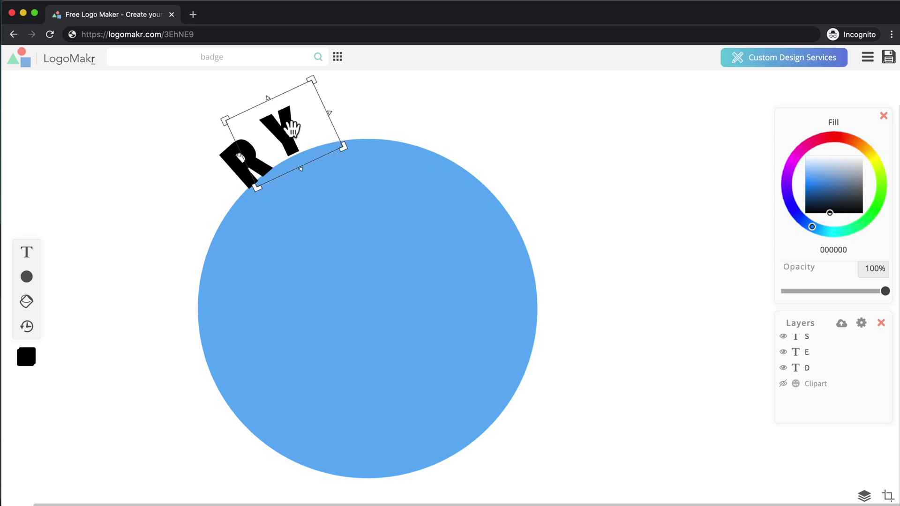
{"action": "left_click_drag", "start_coordinate": [287, 128], "coordinate": [284, 129]}
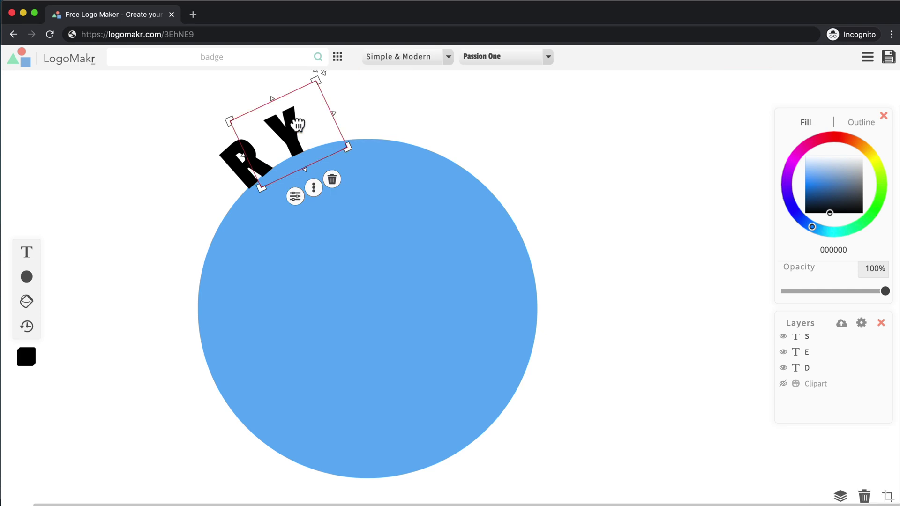
Duplicate the Y, retype the copy as A, and tilt it to about 351° beside the Y
{"action": "key", "text": "super+d"}
{"action": "left_click_drag", "start_coordinate": [297, 122], "coordinate": [343, 104]}
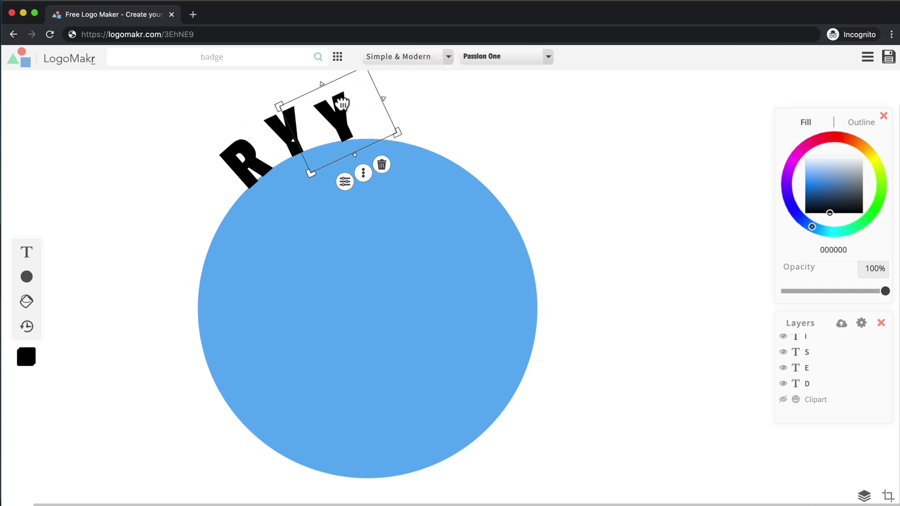
{"action": "double_click", "coordinate": [343, 104]}
{"action": "type", "text": "A"}
{"action": "left_click_drag", "start_coordinate": [406, 137], "coordinate": [404, 160]}
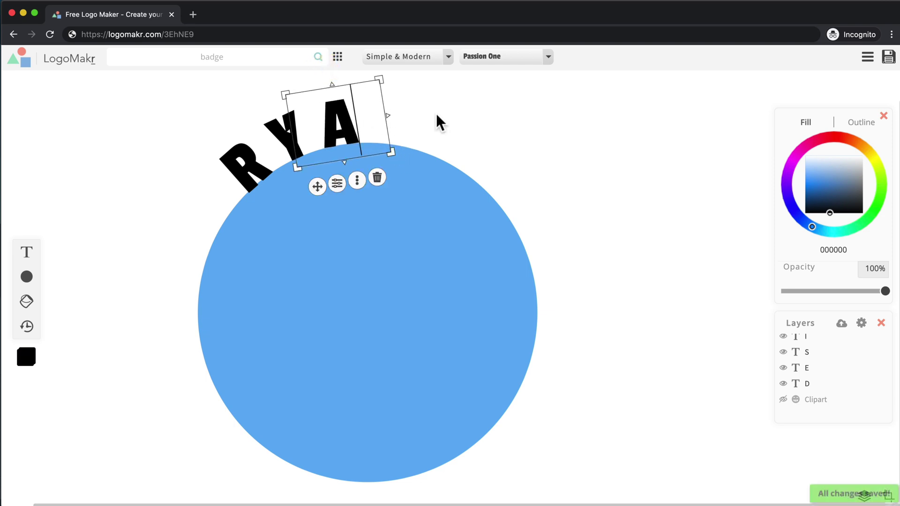
{"action": "left_click_drag", "start_coordinate": [345, 112], "coordinate": [350, 118]}
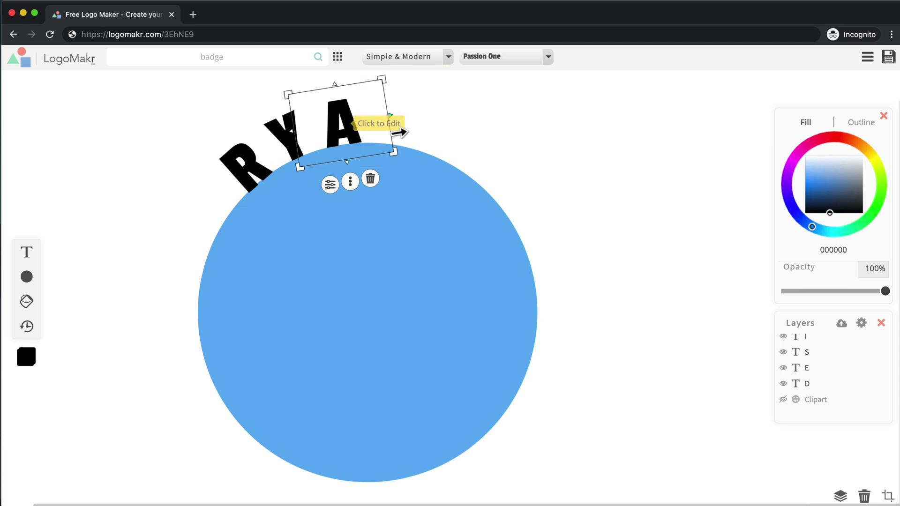
{"action": "left_click_drag", "start_coordinate": [401, 152], "coordinate": [395, 153]}
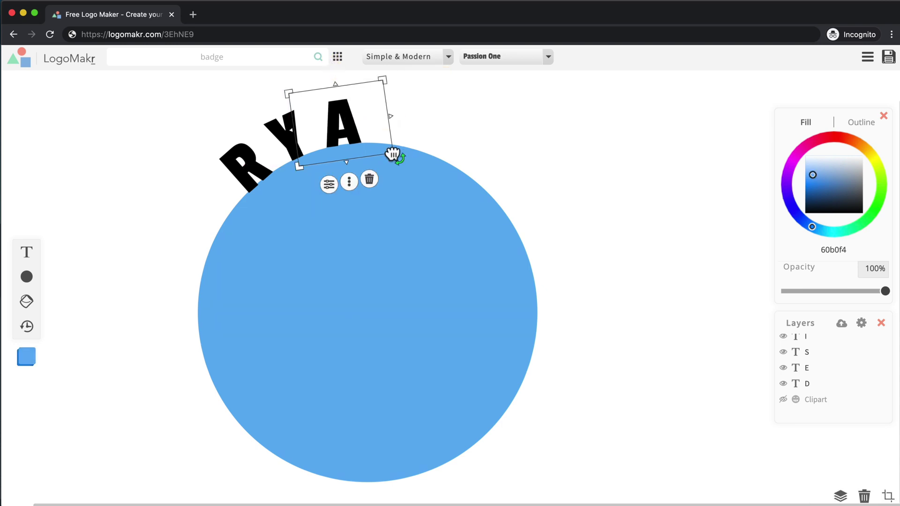
{"action": "left_click", "coordinate": [349, 123]}
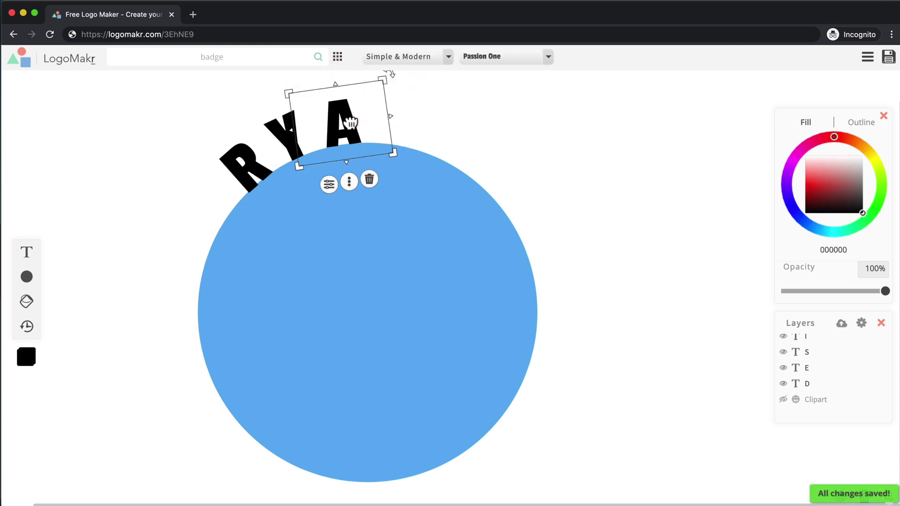
Duplicate the A, retype it as N, and tilt it slightly clockwise at the arc's end
{"action": "key", "text": "super+d"}
{"action": "left_click_drag", "start_coordinate": [351, 124], "coordinate": [403, 107]}
{"action": "double_click", "coordinate": [403, 105]}
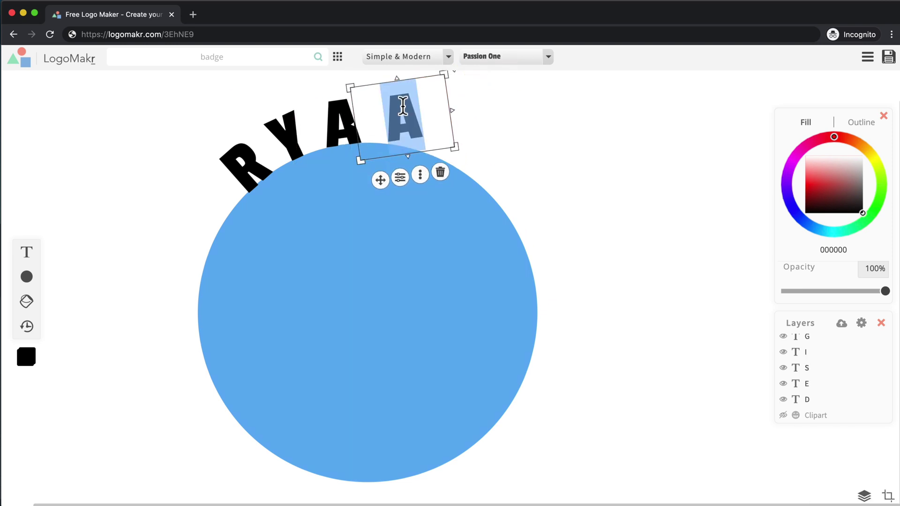
{"action": "type", "text": "N"}
{"action": "left_click_drag", "start_coordinate": [464, 151], "coordinate": [449, 169]}
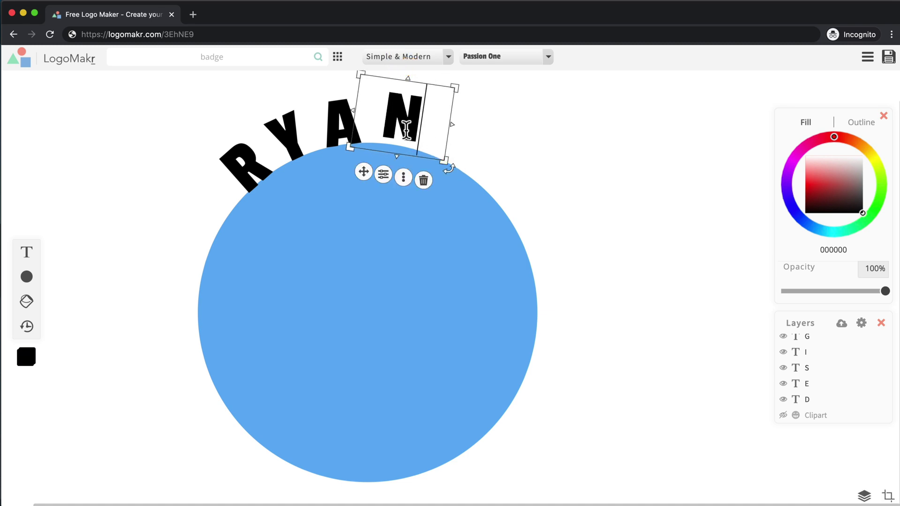
{"action": "left_click_drag", "start_coordinate": [402, 120], "coordinate": [404, 131]}
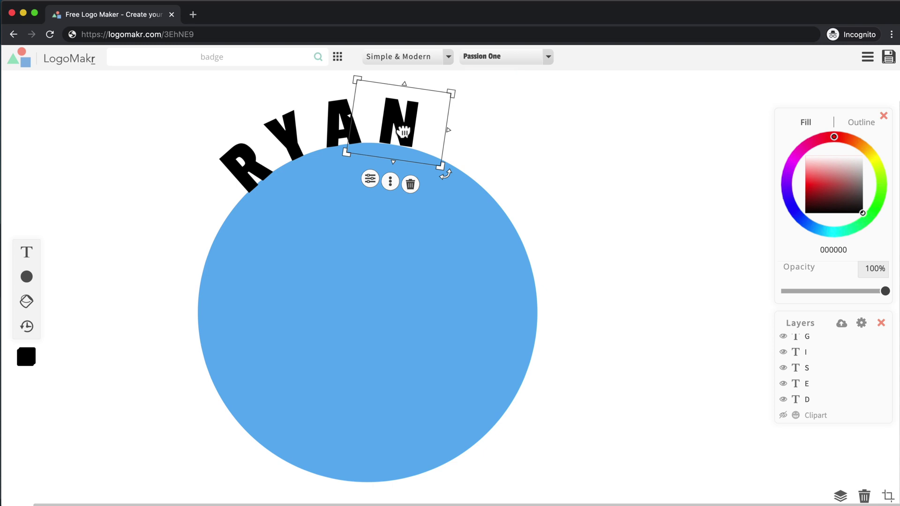
{"action": "left_click_drag", "start_coordinate": [446, 171], "coordinate": [447, 175]}
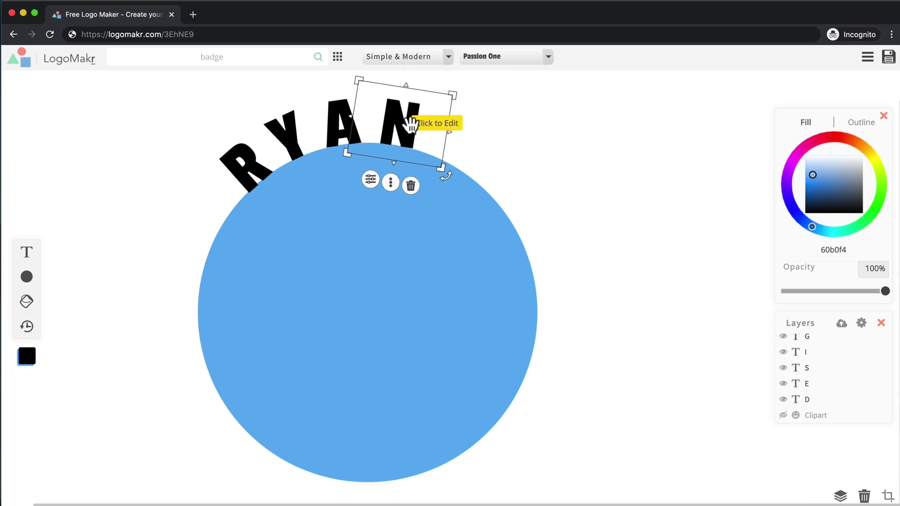
{"action": "left_click", "coordinate": [543, 127]}
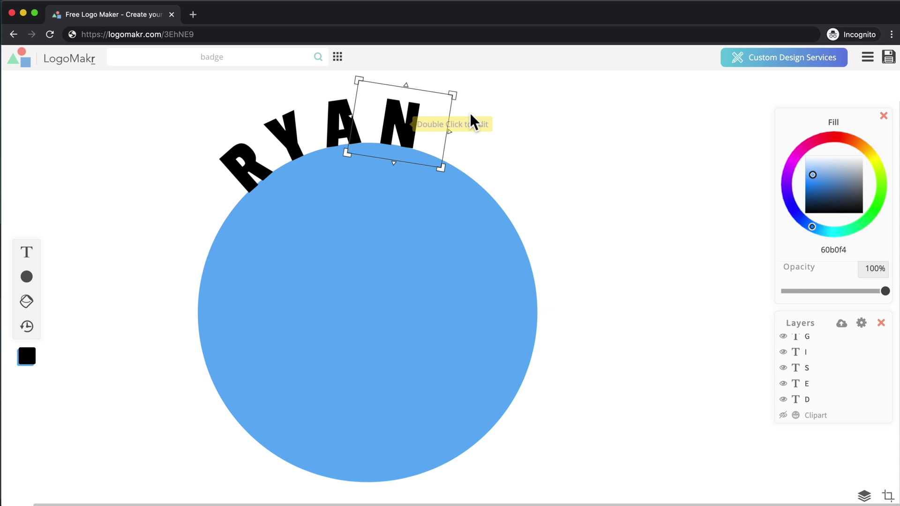
Select the RYAN letters with the circle and rotate the group clockwise so the arc sits evenly
{"action": "left_click_drag", "start_coordinate": [594, 83], "coordinate": [552, 159]}
{"action": "left_click_drag", "start_coordinate": [600, 92], "coordinate": [187, 377]}
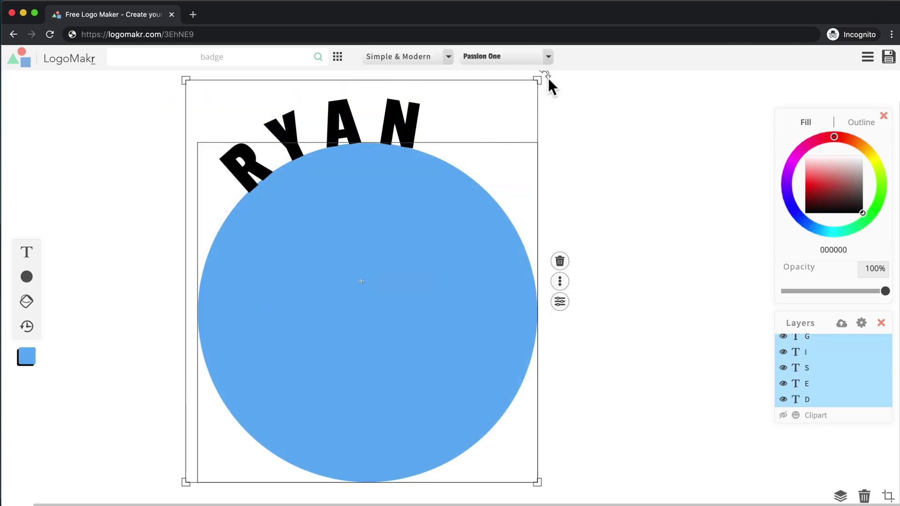
{"action": "left_click_drag", "start_coordinate": [547, 74], "coordinate": [568, 147]}
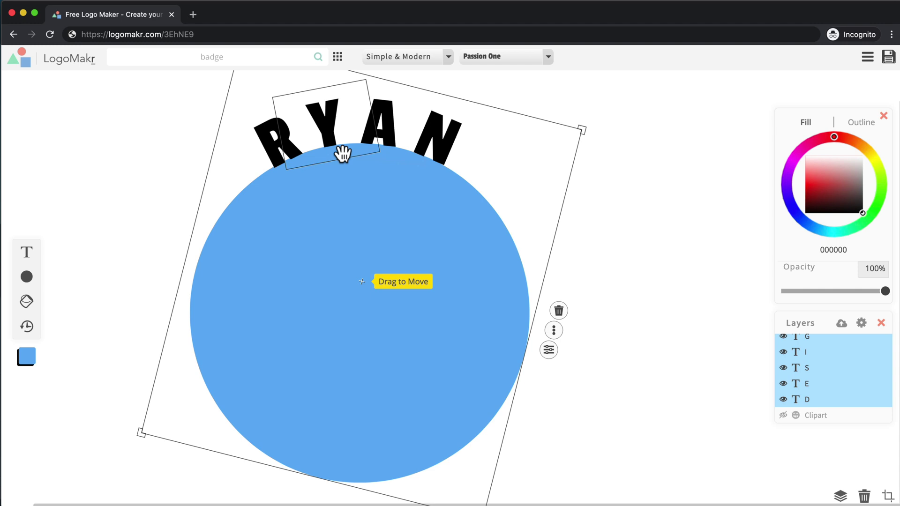
Select the circle alone, change its fill to black, and shift it slightly
{"action": "left_click", "coordinate": [369, 231]}
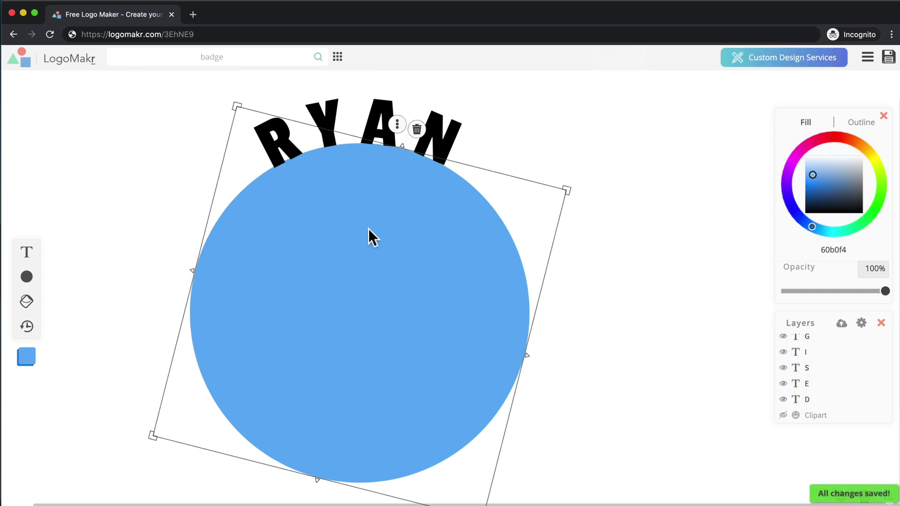
{"action": "left_click_drag", "start_coordinate": [825, 202], "coordinate": [826, 233]}
{"action": "left_click_drag", "start_coordinate": [398, 276], "coordinate": [403, 263]}
Delete the circle and make the hidden badge clipart visible again
{"action": "key", "text": "Delete"}
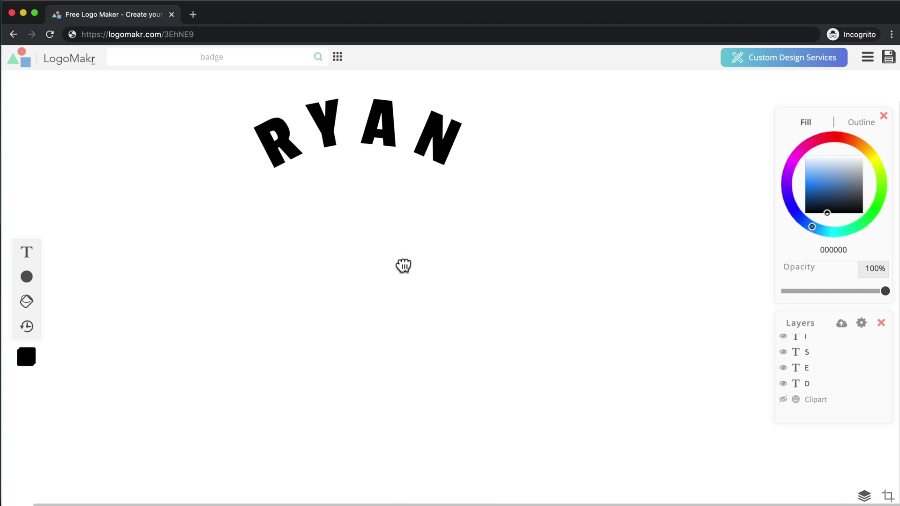
{"action": "left_click", "coordinate": [403, 266]}
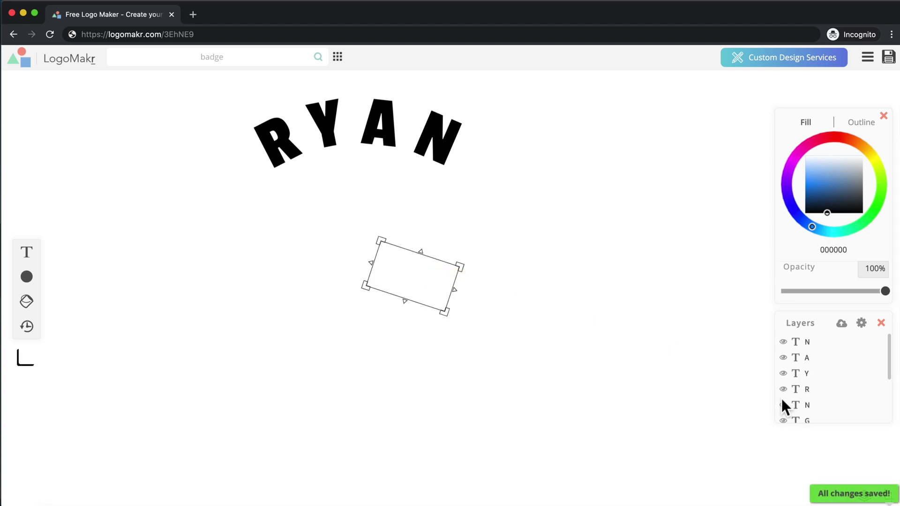
{"action": "scroll", "coordinate": [788, 413], "scroll_direction": "up", "scroll_amount": 1}
{"action": "left_click", "coordinate": [782, 416]}
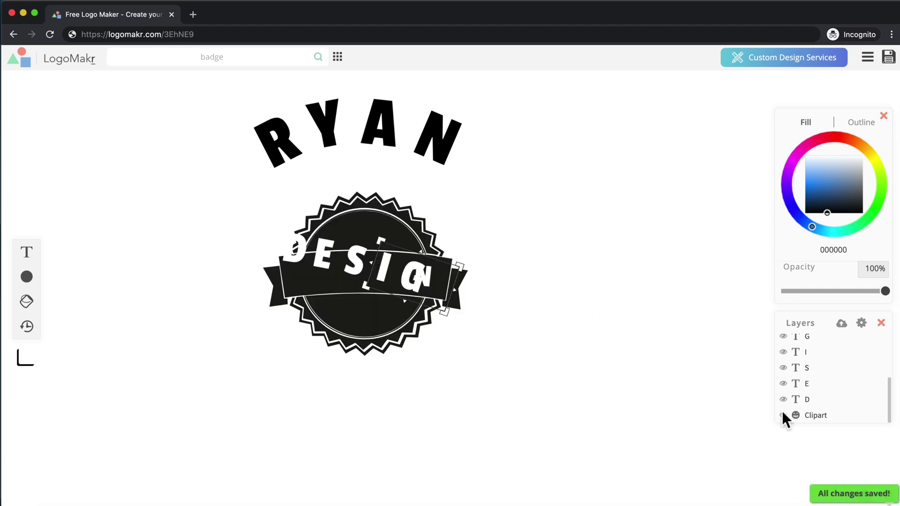
Move the badge under the RYAN arc, enlarge it, and centre it beneath the letters
{"action": "left_click", "coordinate": [394, 225]}
{"action": "left_click_drag", "start_coordinate": [398, 220], "coordinate": [635, 225]}
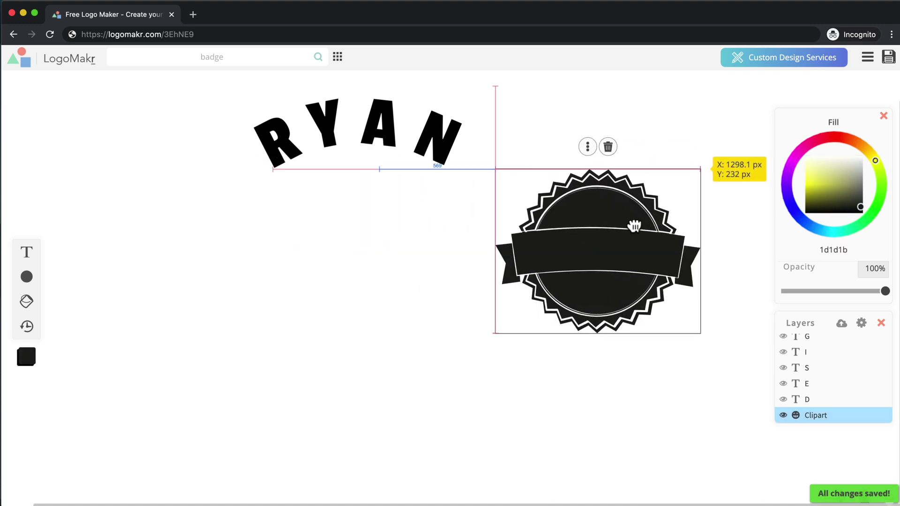
{"action": "left_click_drag", "start_coordinate": [225, 223], "coordinate": [459, 346]}
{"action": "left_click_drag", "start_coordinate": [595, 263], "coordinate": [345, 254]}
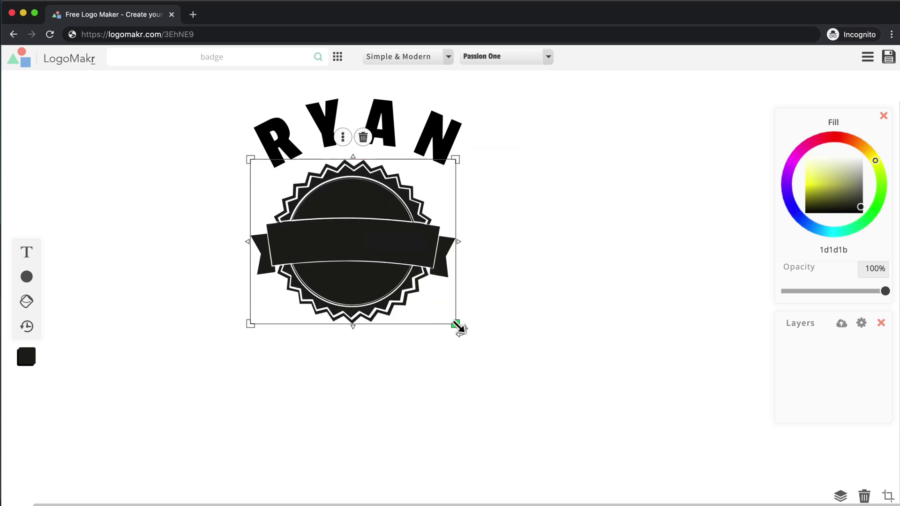
{"action": "left_click_drag", "start_coordinate": [458, 326], "coordinate": [557, 406]}
{"action": "left_click_drag", "start_coordinate": [416, 297], "coordinate": [374, 293]}
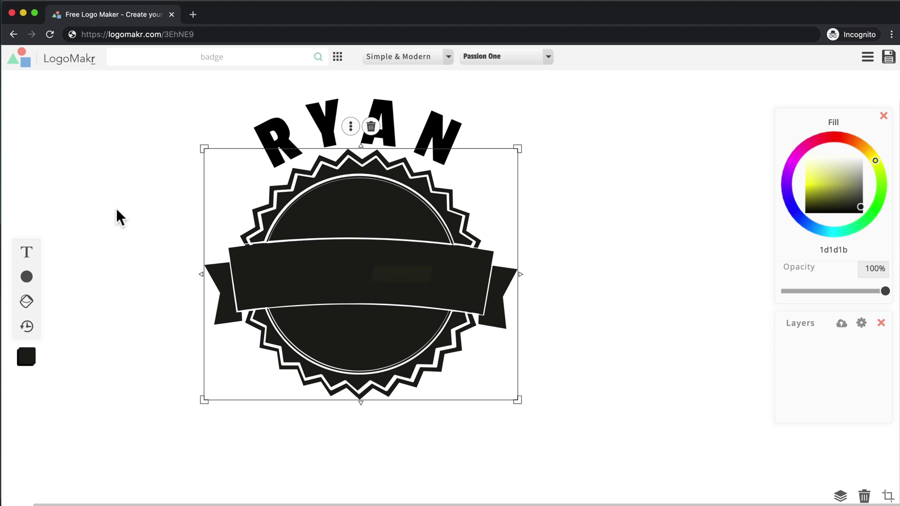
Deselect the badge, check the letter N, then reselect the badge
{"action": "left_click", "coordinate": [126, 197]}
{"action": "left_click", "coordinate": [436, 140]}
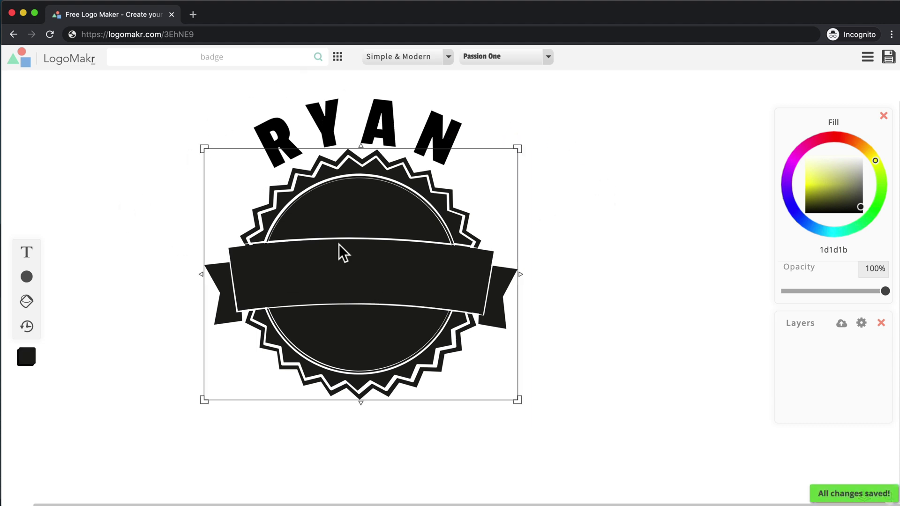
{"action": "left_click", "coordinate": [637, 226]}
{"action": "left_click", "coordinate": [208, 277]}
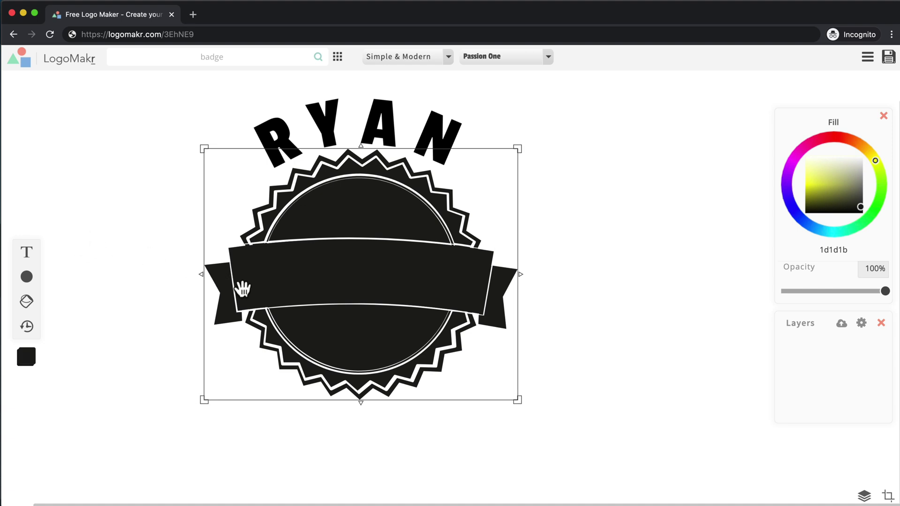
{"action": "left_click", "coordinate": [29, 278]}
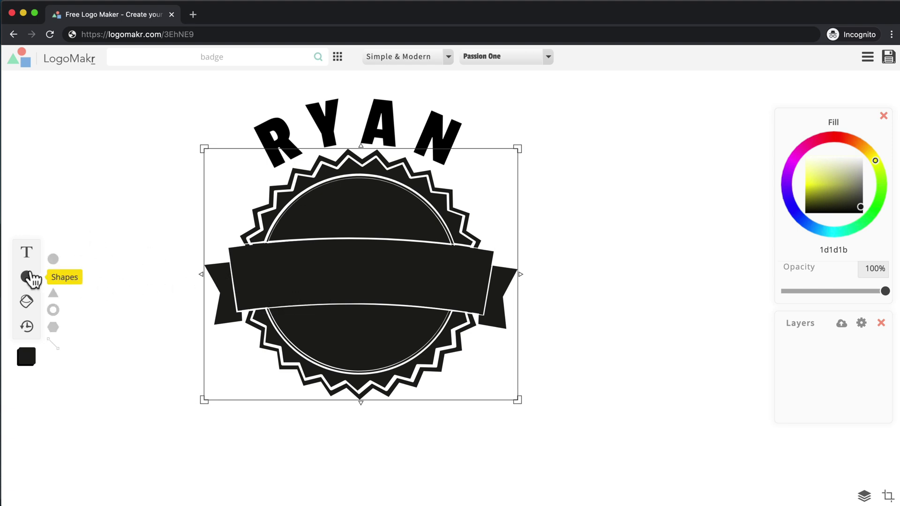
{"action": "left_click", "coordinate": [53, 259]}
{"action": "left_click_drag", "start_coordinate": [452, 273], "coordinate": [272, 353]}
{"action": "left_click_drag", "start_coordinate": [327, 366], "coordinate": [595, 365]}
{"action": "left_click_drag", "start_coordinate": [512, 367], "coordinate": [469, 359]}
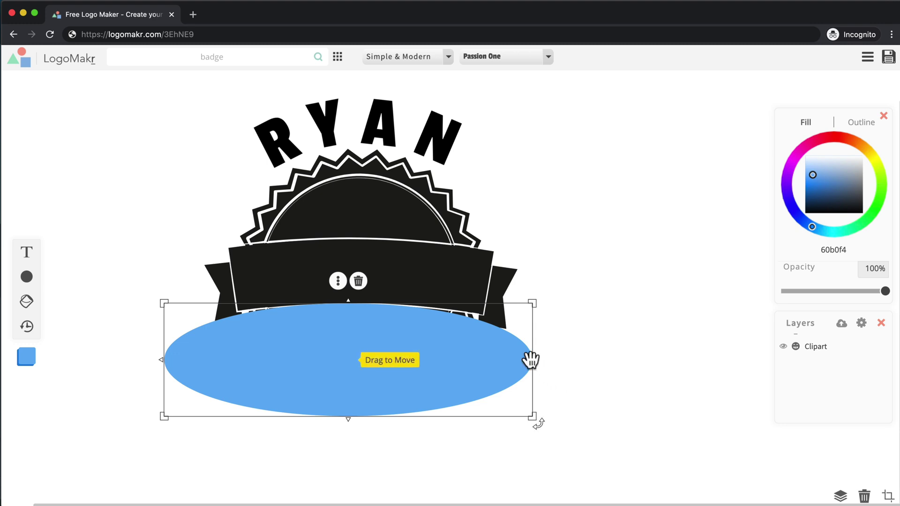
{"action": "left_click_drag", "start_coordinate": [530, 360], "coordinate": [536, 341]}
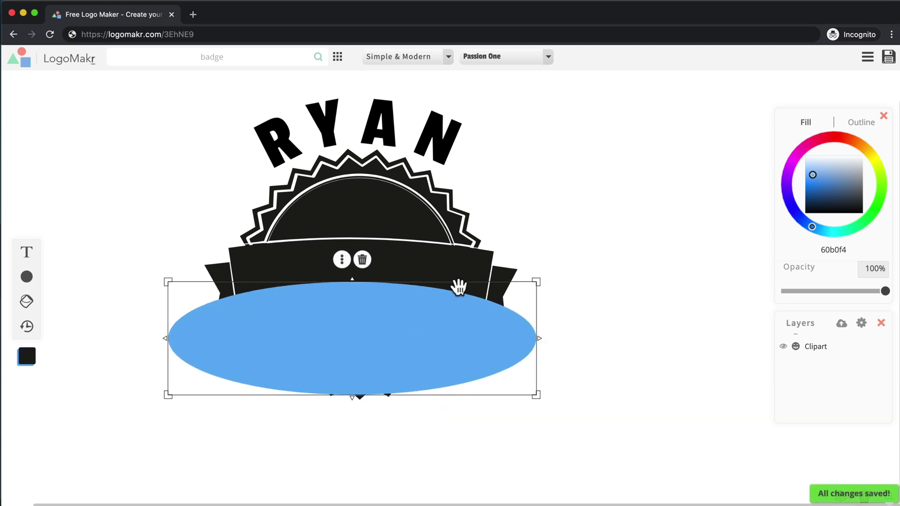
{"action": "left_click_drag", "start_coordinate": [385, 326], "coordinate": [489, 338]}
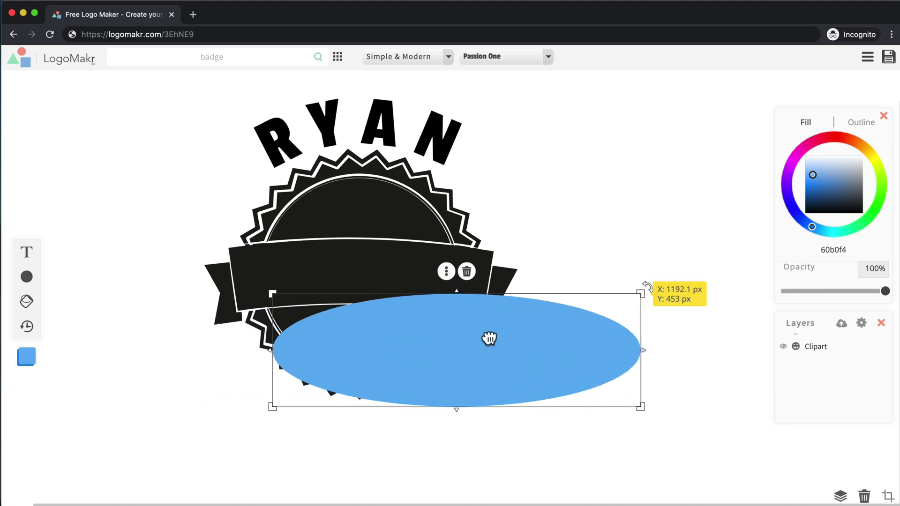
{"action": "key", "text": "Delete"}
{"action": "left_click", "coordinate": [491, 307]}
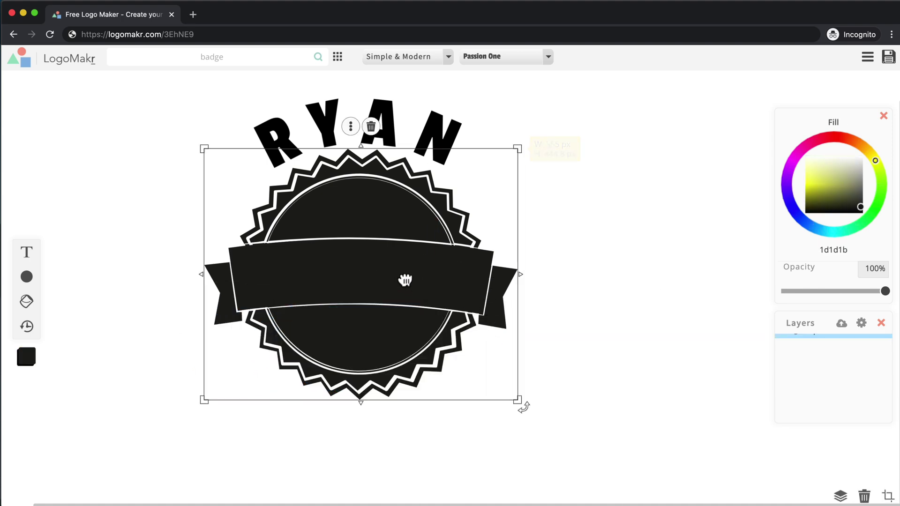
{"action": "left_click", "coordinate": [624, 161]}
{"action": "left_click_drag", "start_coordinate": [581, 109], "coordinate": [112, 422]}
{"action": "left_click", "coordinate": [578, 188]}
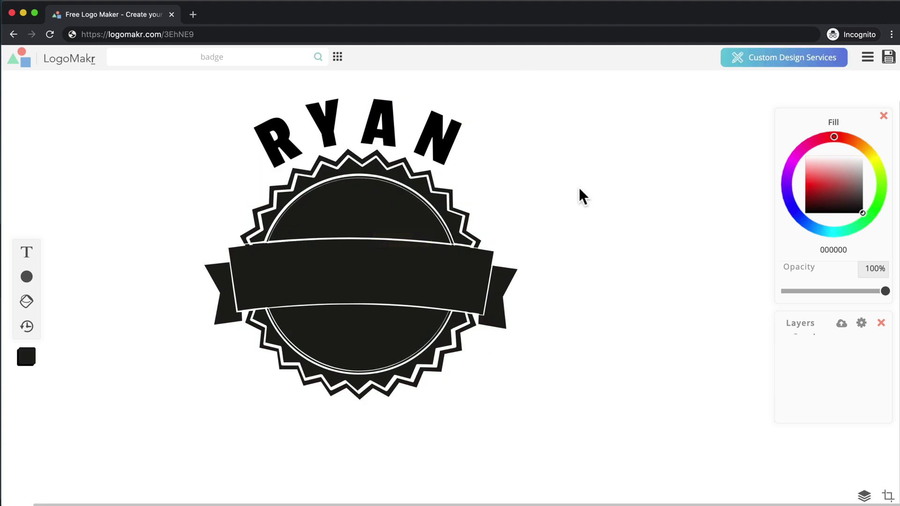
{"action": "left_click", "coordinate": [440, 235]}
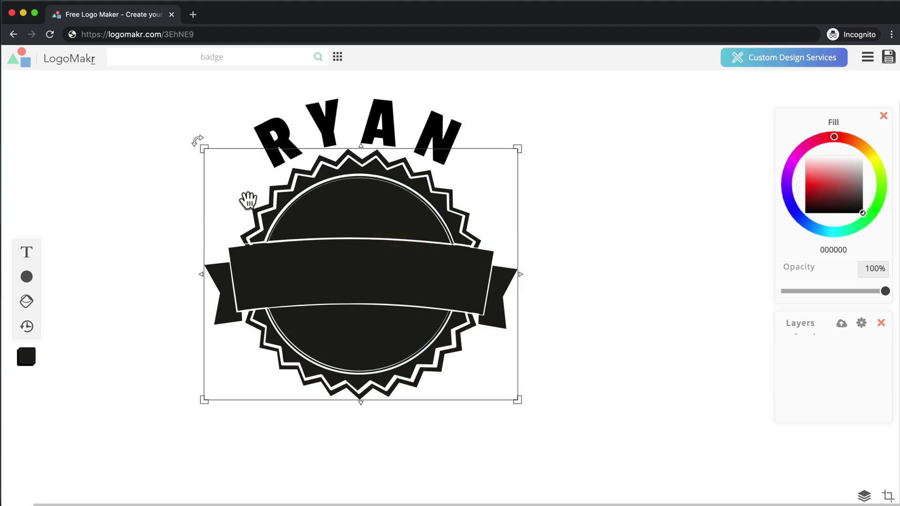